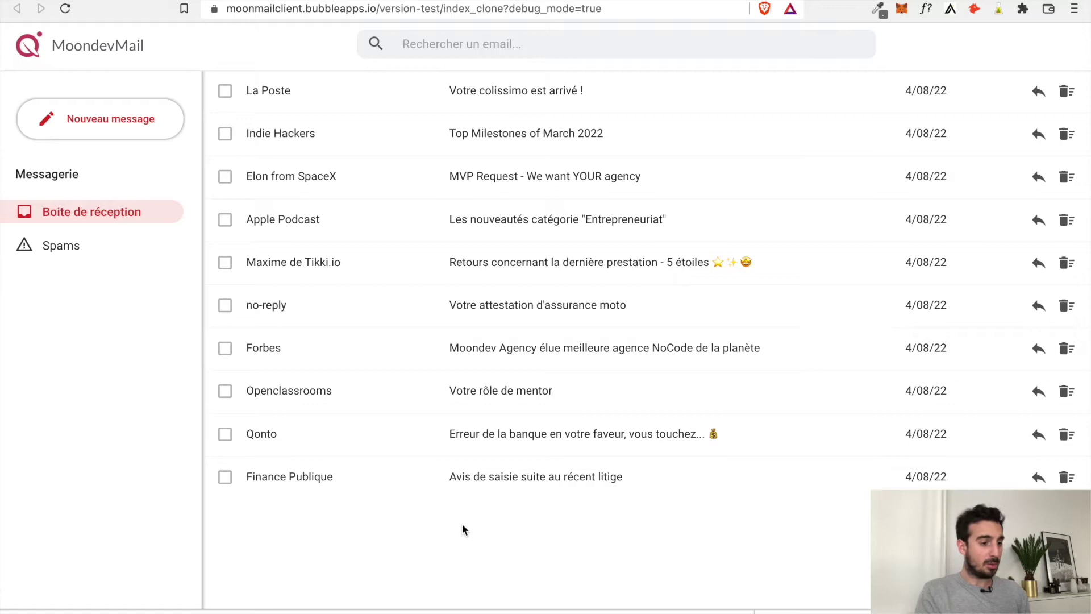
# Open the Nouveau message popup in the MoondevMail preview and close it again
pyautogui.click(128, 123)
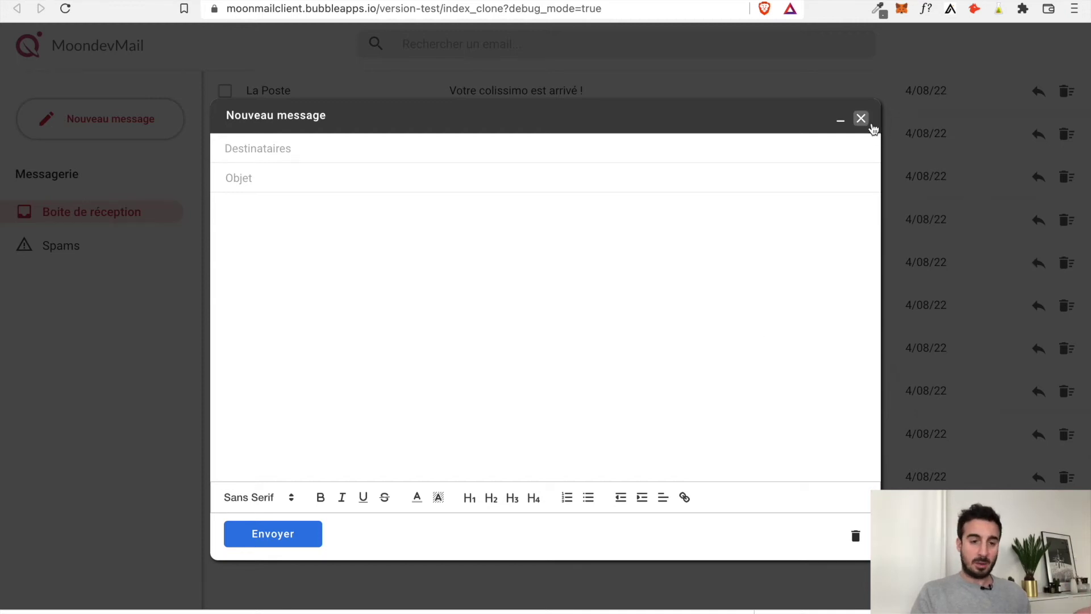
pyautogui.click(860, 119)
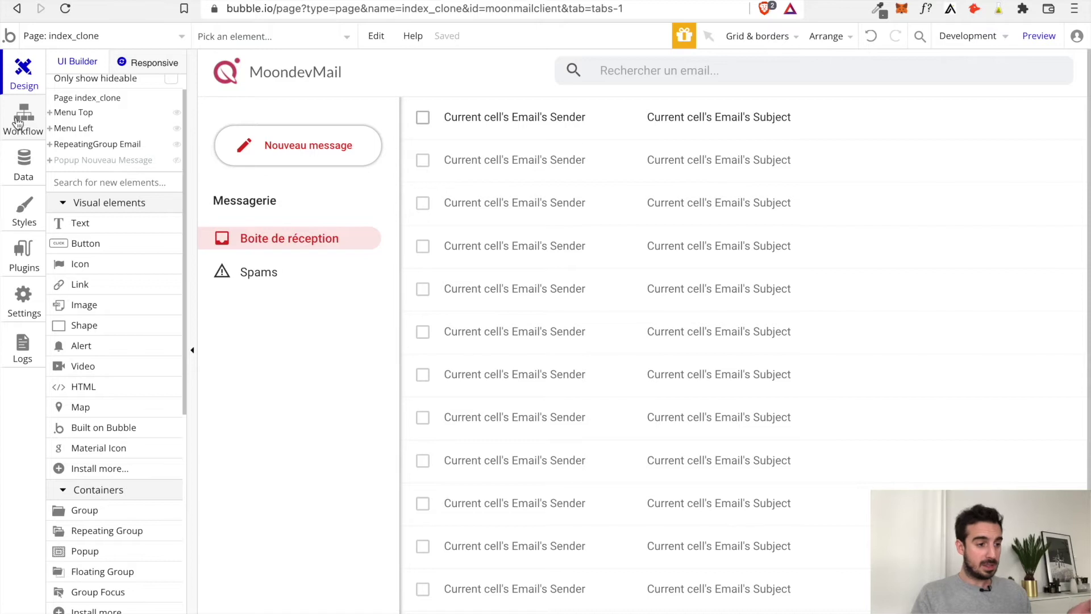
# Check the index_clone page's workflows, then switch the editor to the index page's design
pyautogui.click(25, 124)
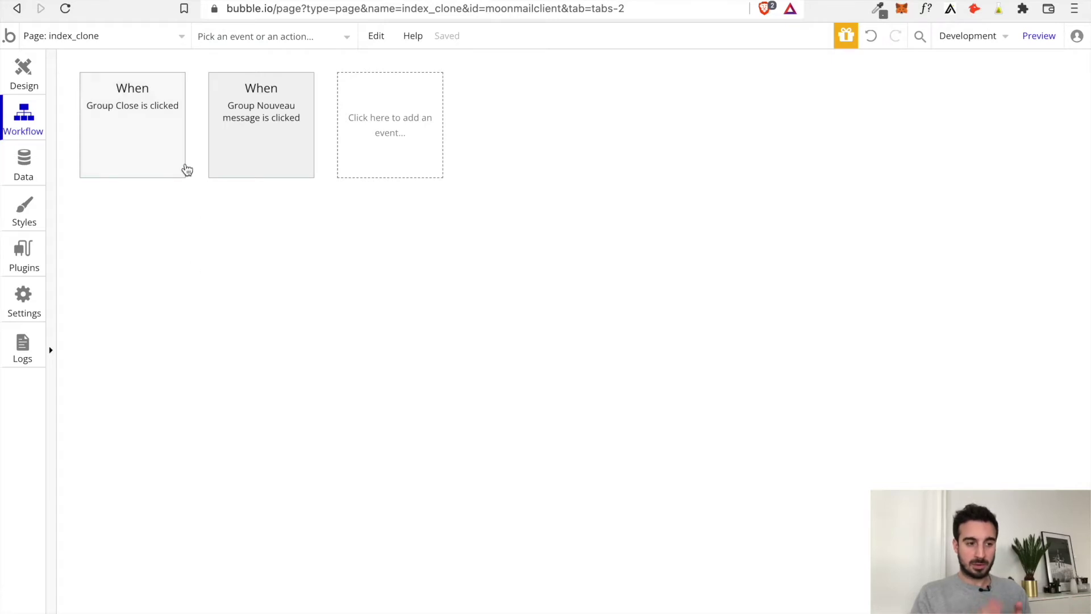
pyautogui.click(31, 71)
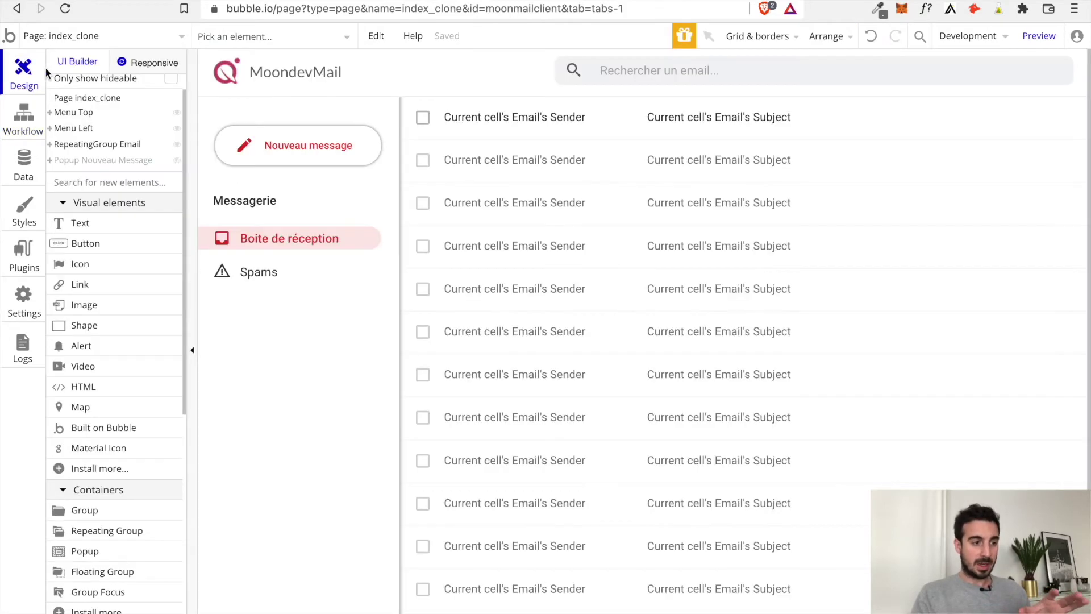
pyautogui.click(141, 38)
pyautogui.click(43, 86)
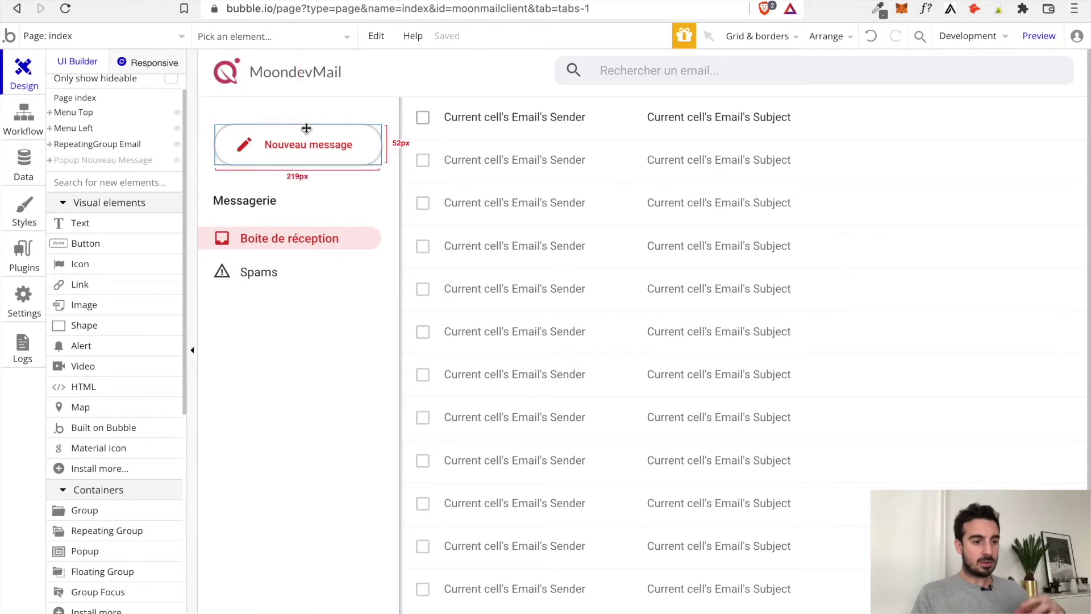
# View Popup Nouveau Message on the index page, then close its properties and hide it
pyautogui.click(309, 37)
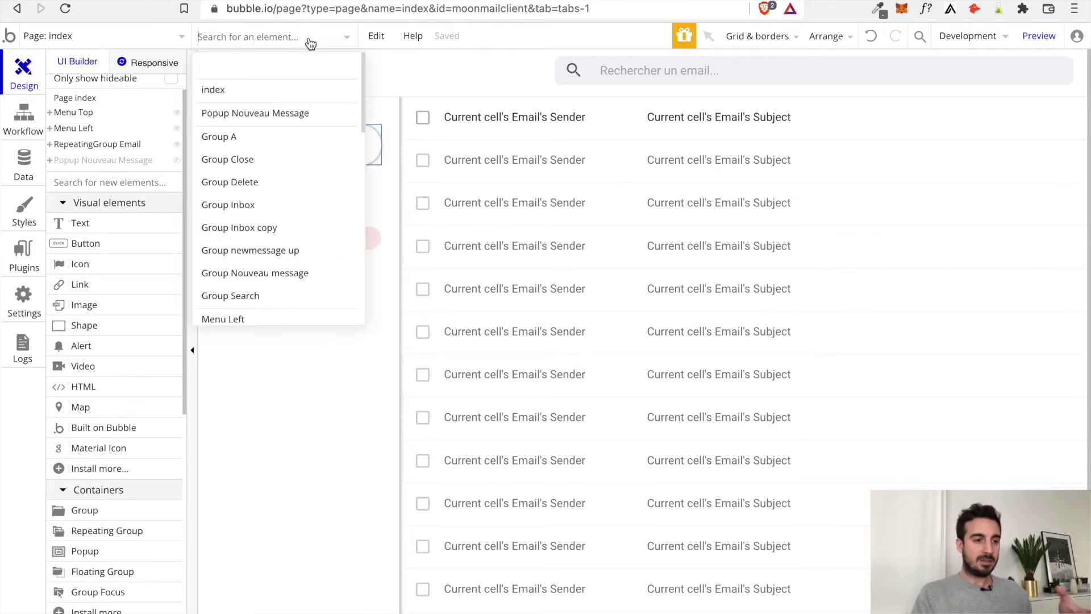
pyautogui.click(302, 116)
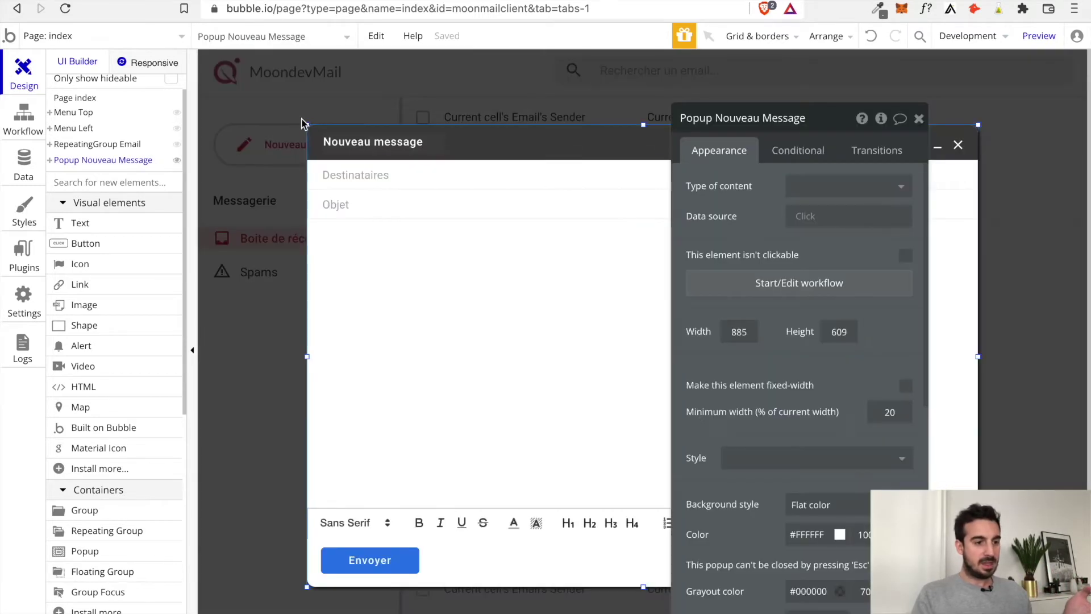
pyautogui.click(919, 118)
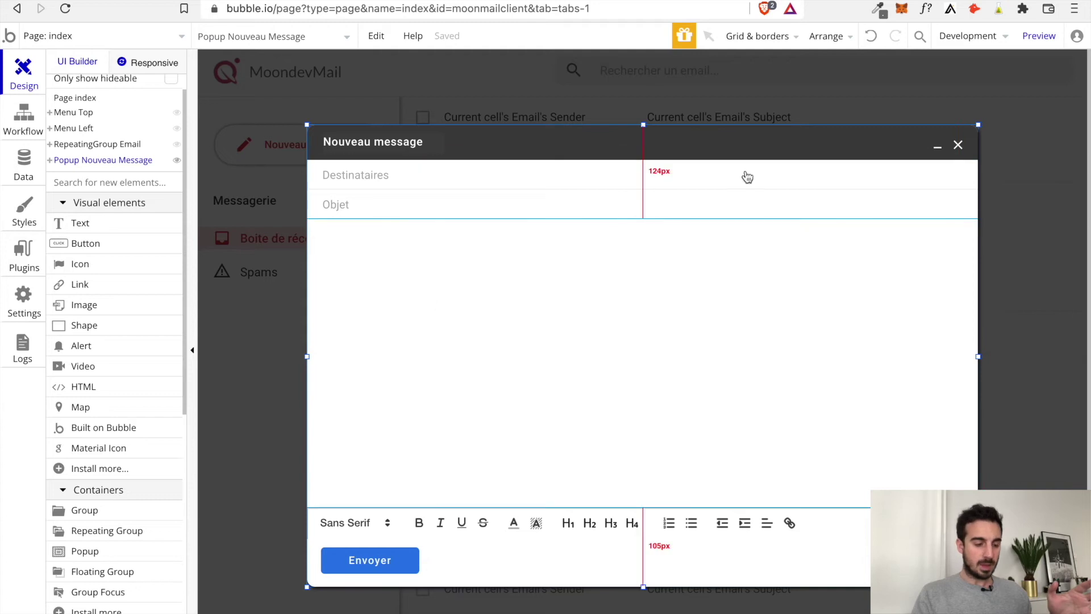
pyautogui.click(1042, 192)
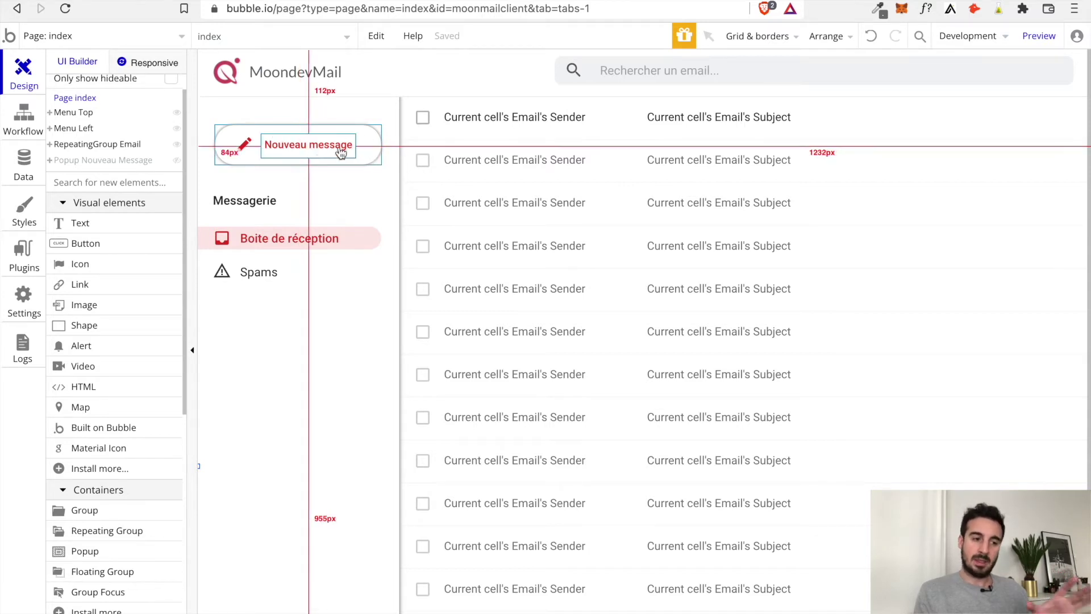
# Start a workflow that runs when Group Nouveau message is clicked
pyautogui.doubleClick(372, 162)
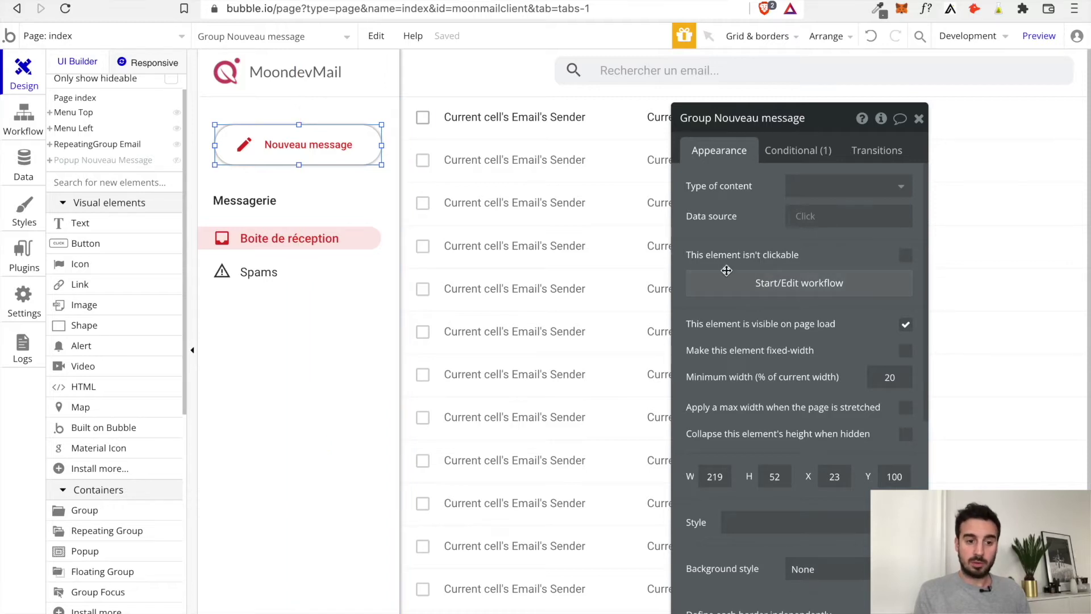
pyautogui.click(797, 293)
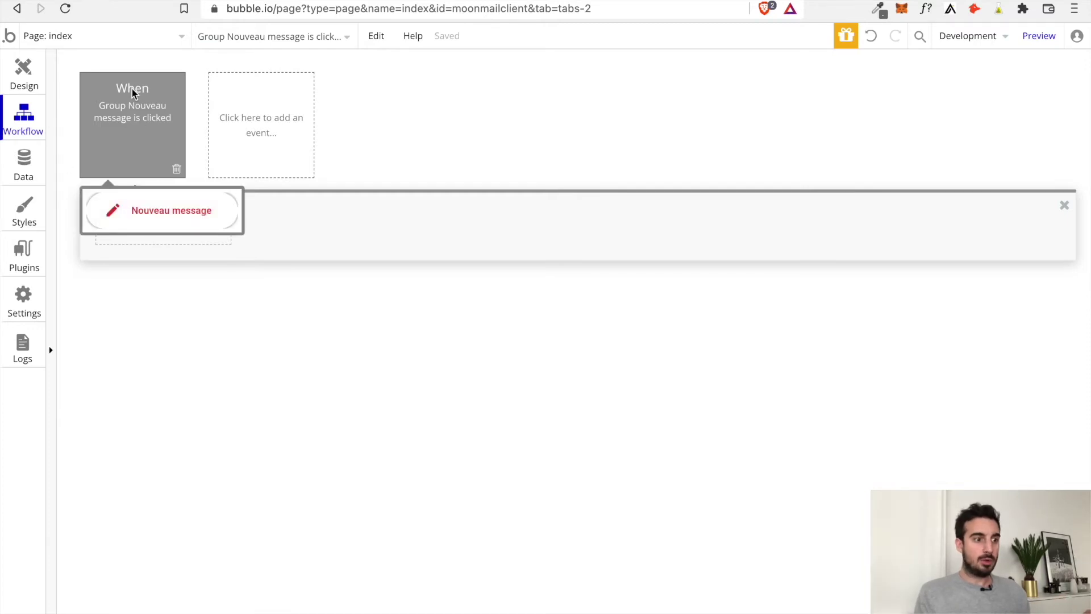
pyautogui.moveTo(121, 111)
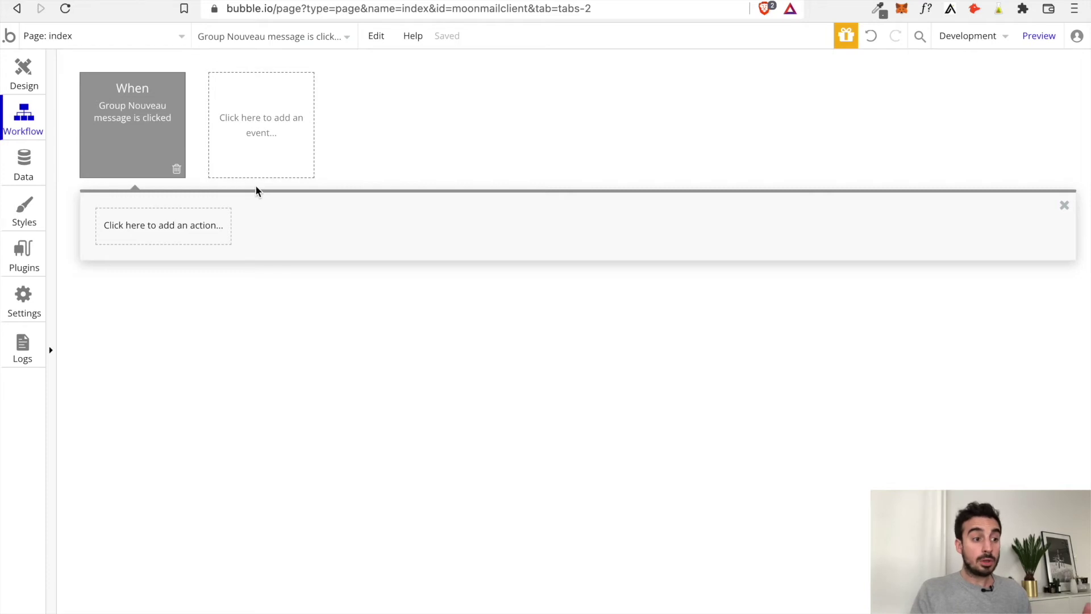
# Examine the workflow action categories, including Account, Navigation, Data (Things), Payment and Plugins
pyautogui.click(177, 230)
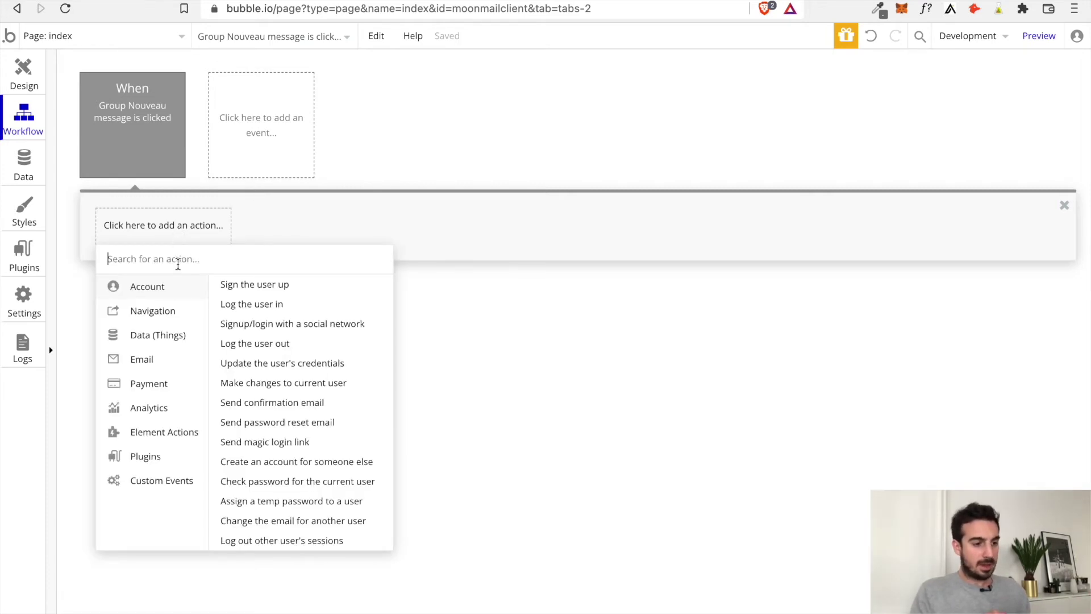
pyautogui.moveTo(181, 442)
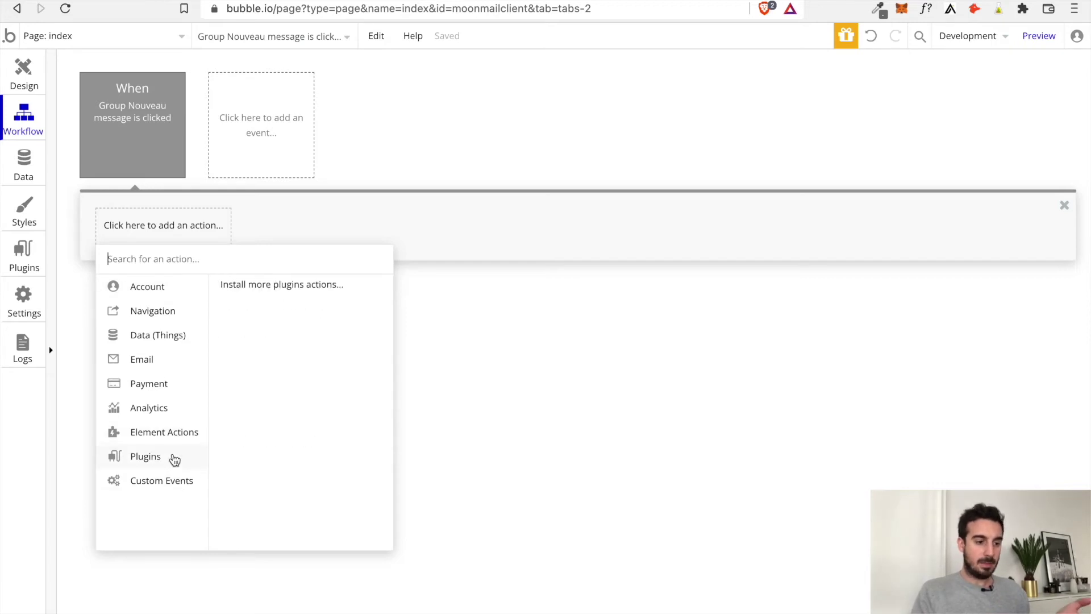
pyautogui.moveTo(169, 364)
pyautogui.moveTo(170, 310)
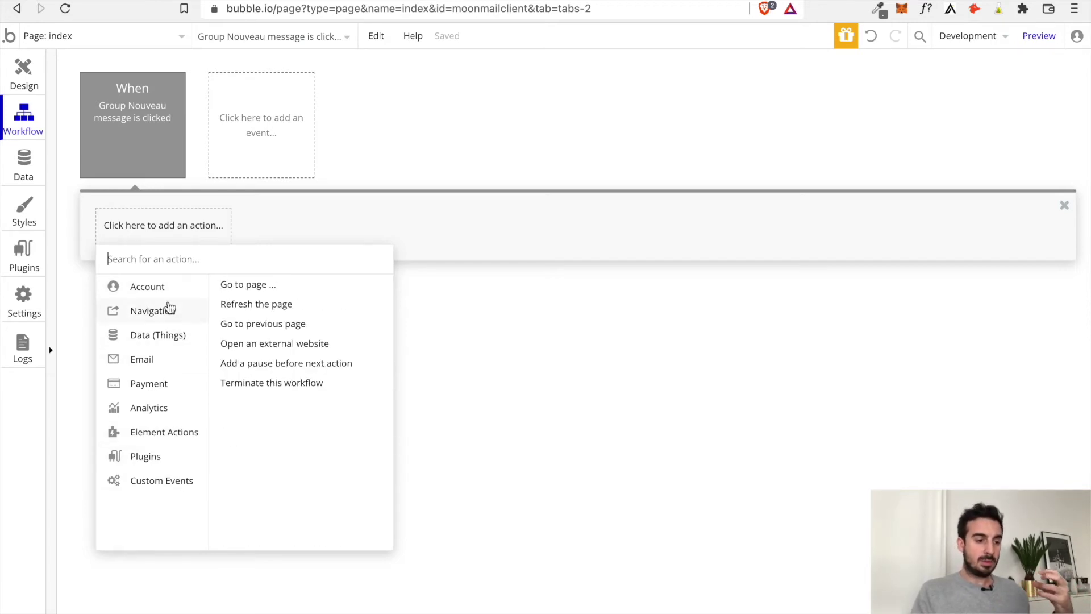
pyautogui.moveTo(178, 390)
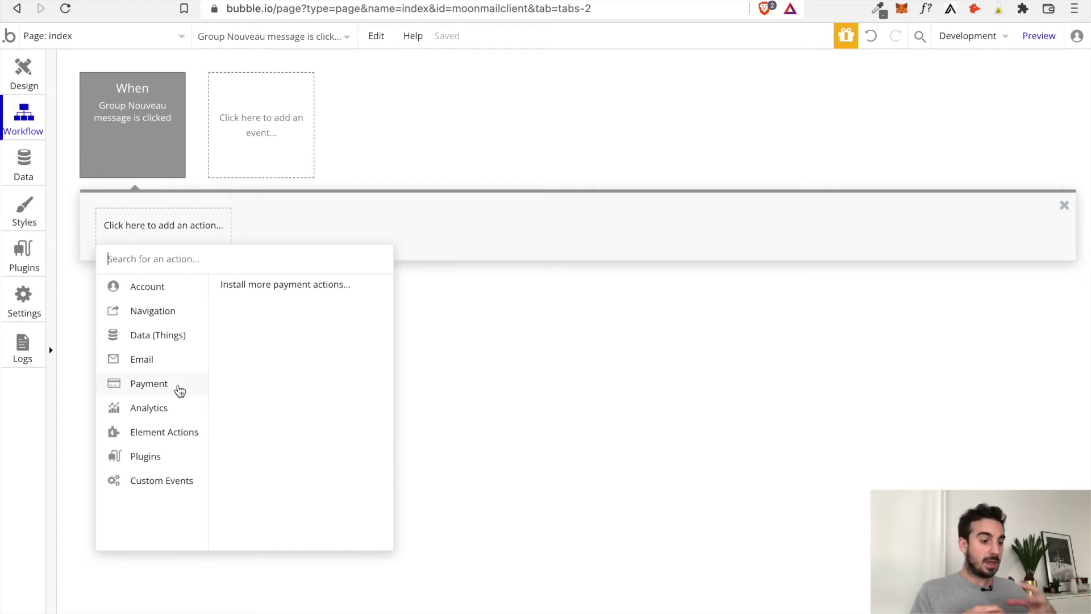
pyautogui.moveTo(175, 291)
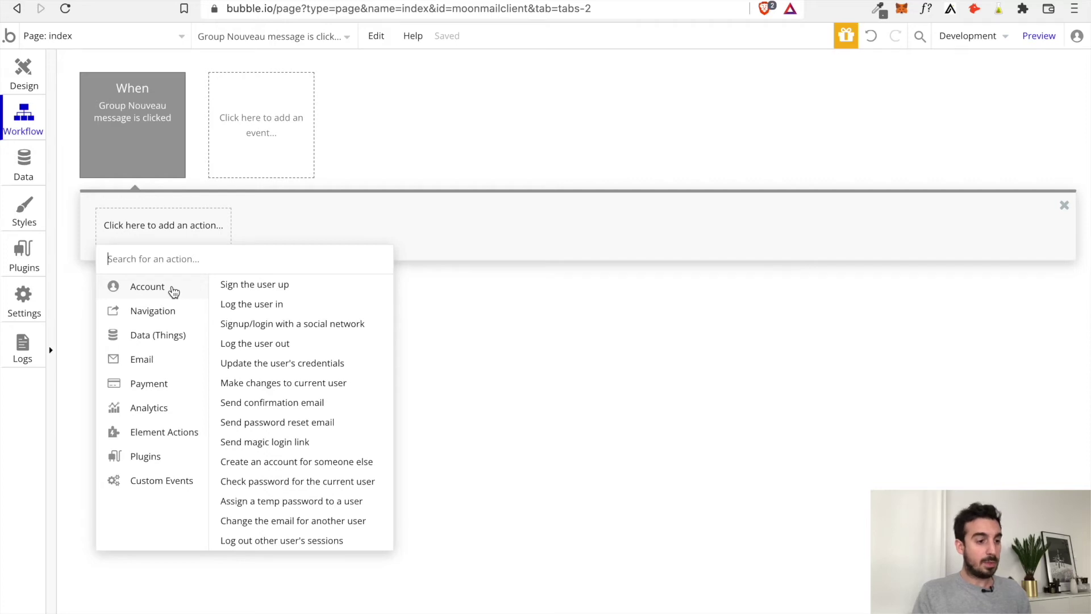
pyautogui.moveTo(301, 297)
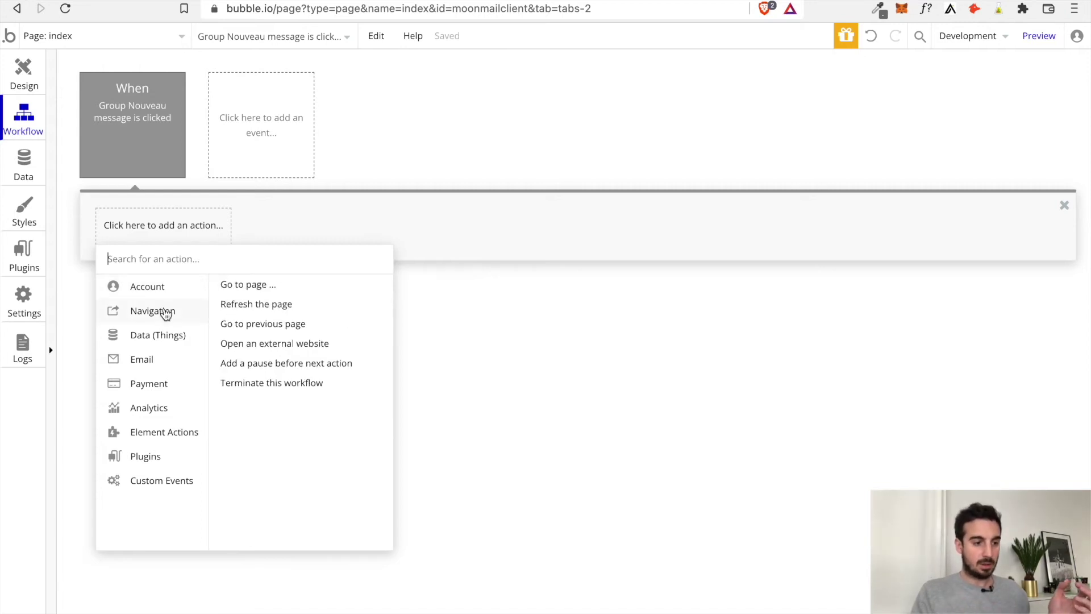
pyautogui.moveTo(248, 294)
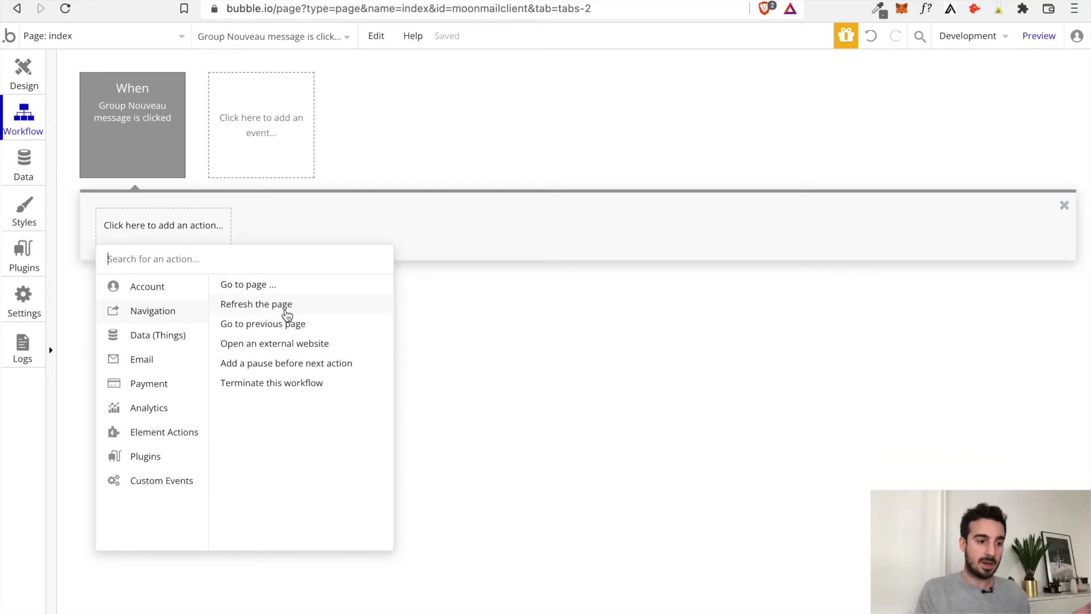
pyautogui.moveTo(326, 329)
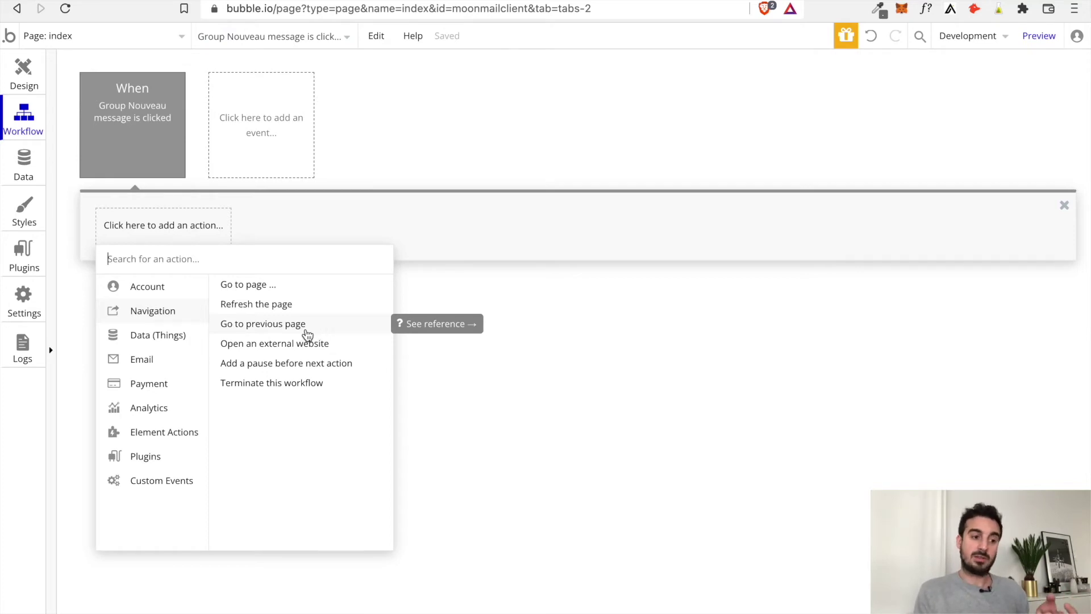
pyautogui.moveTo(277, 334)
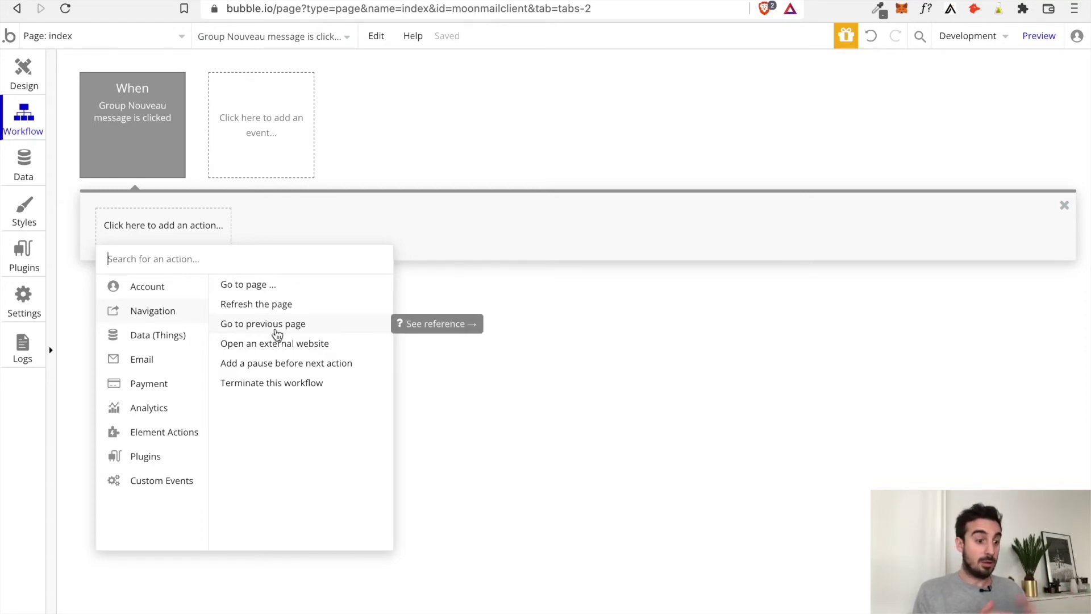
pyautogui.moveTo(171, 336)
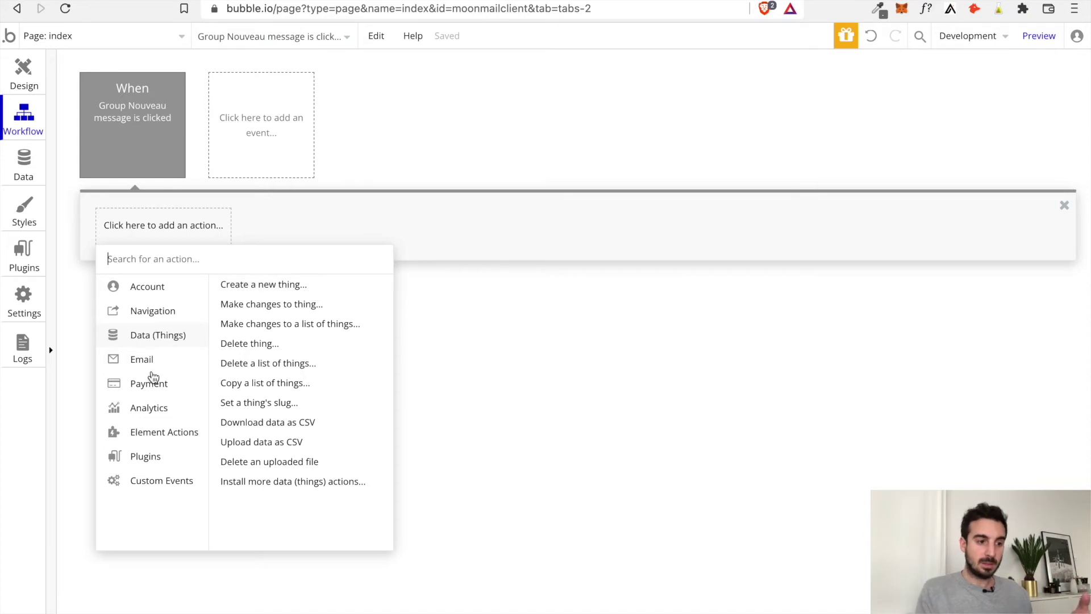
pyautogui.moveTo(159, 388)
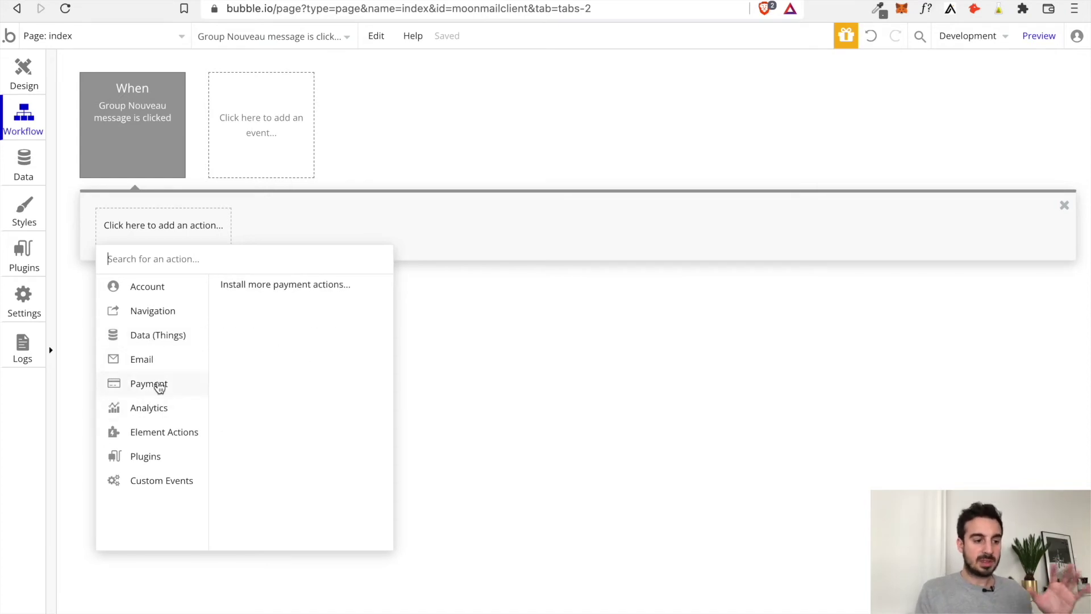
# Add a Show element action to the workflow with Popup Nouveau Message as its element
pyautogui.moveTo(156, 434)
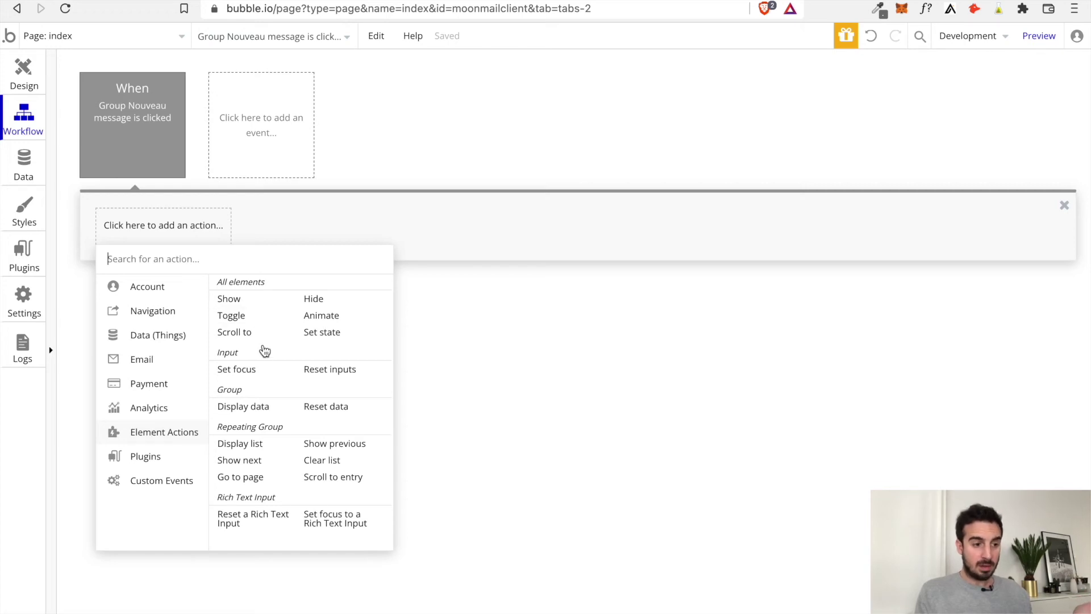
pyautogui.moveTo(263, 340)
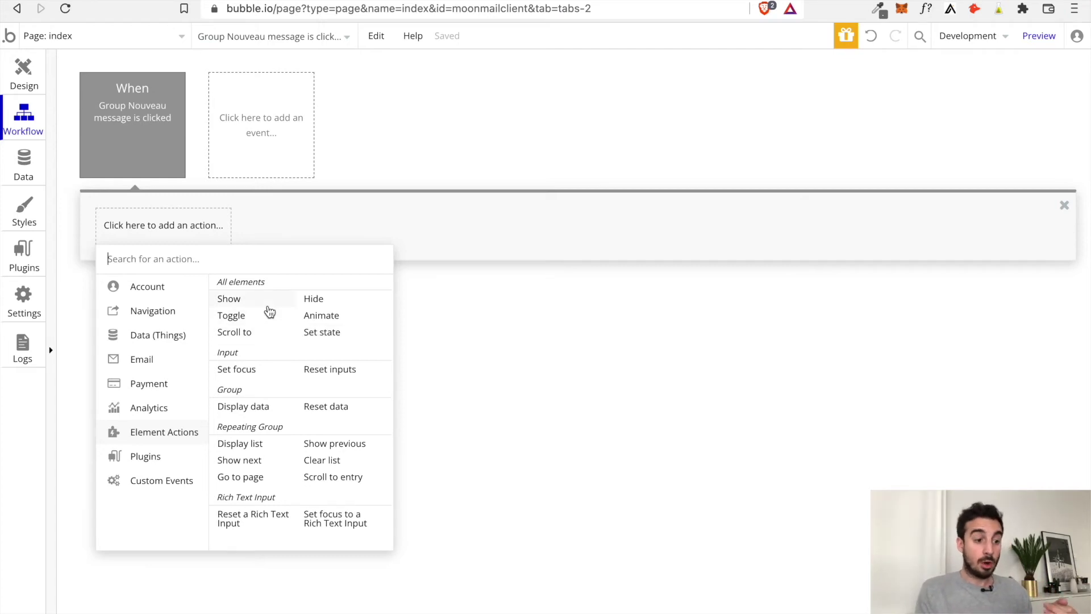
pyautogui.moveTo(268, 312)
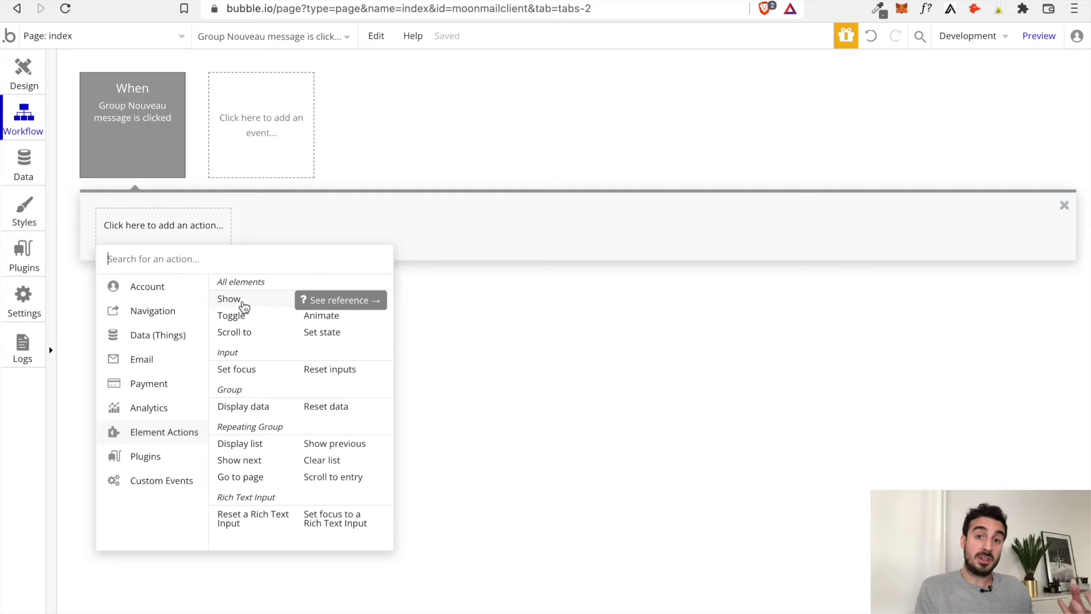
pyautogui.click(246, 304)
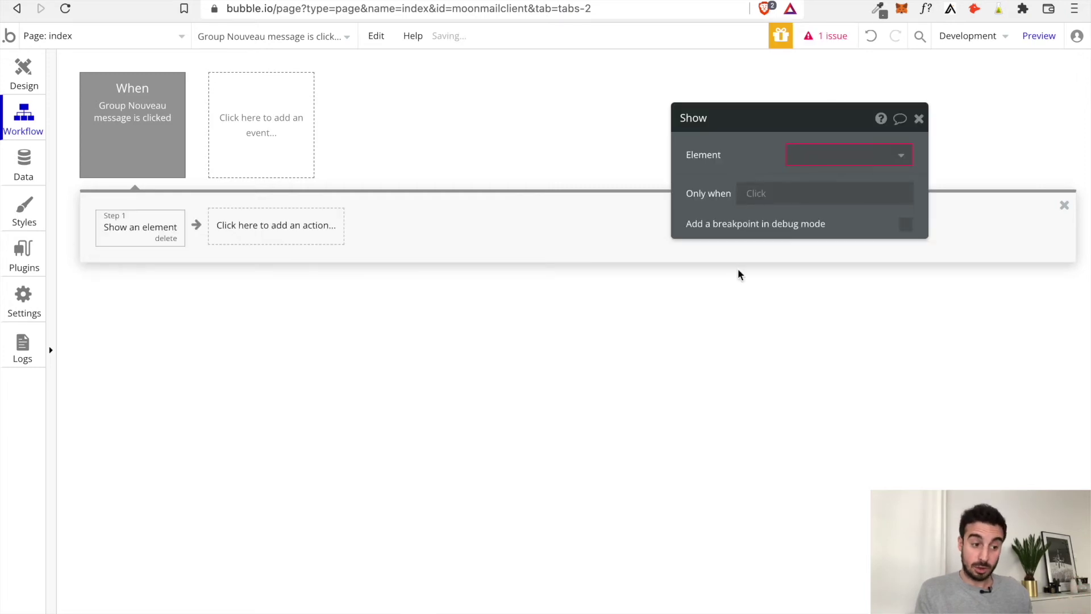
pyautogui.click(808, 159)
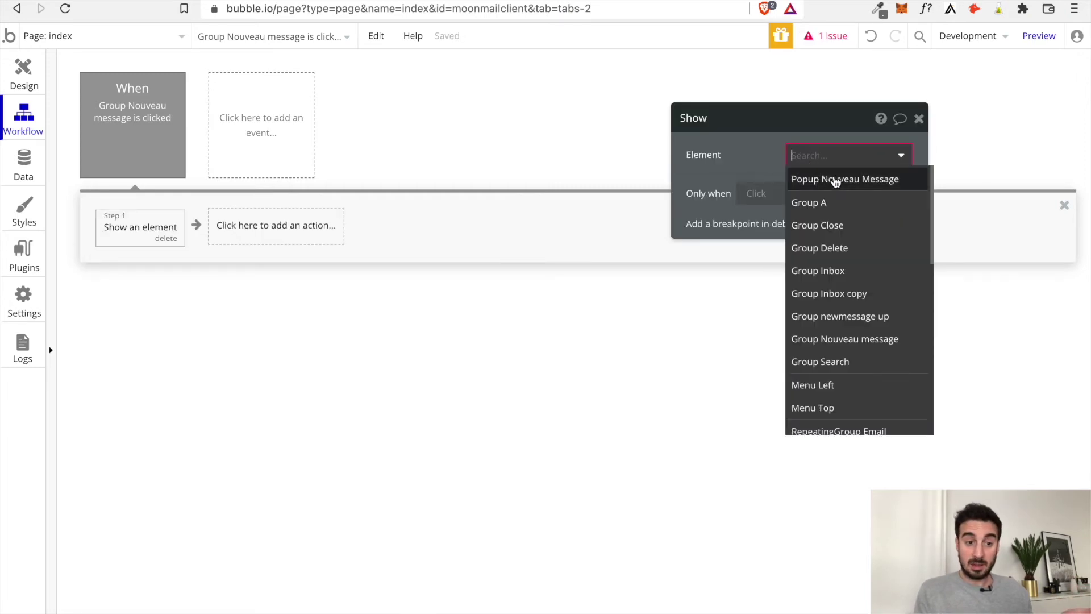
pyautogui.click(870, 179)
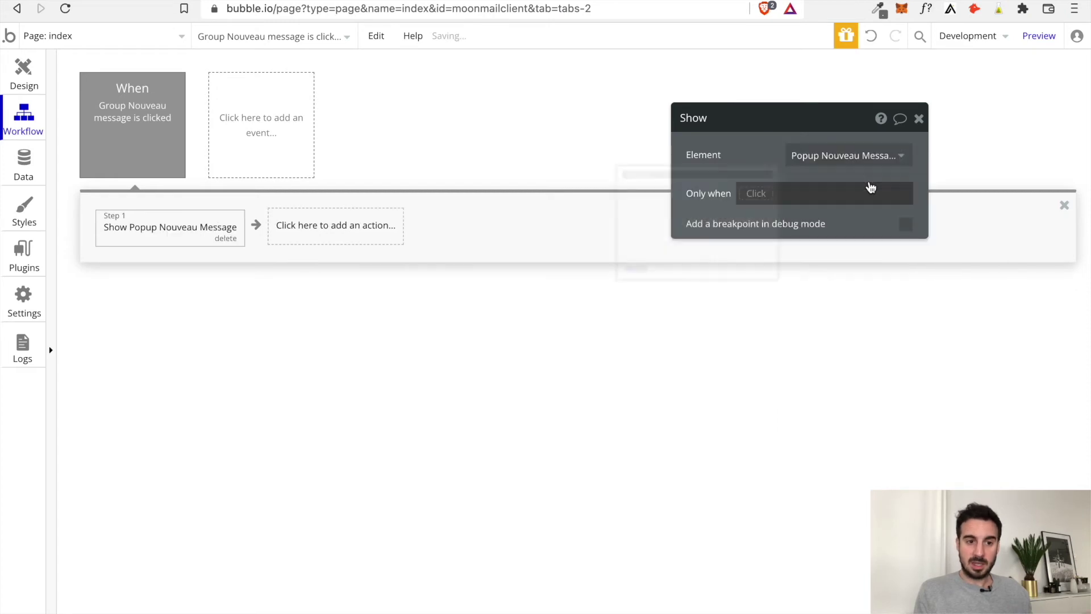
pyautogui.click(916, 118)
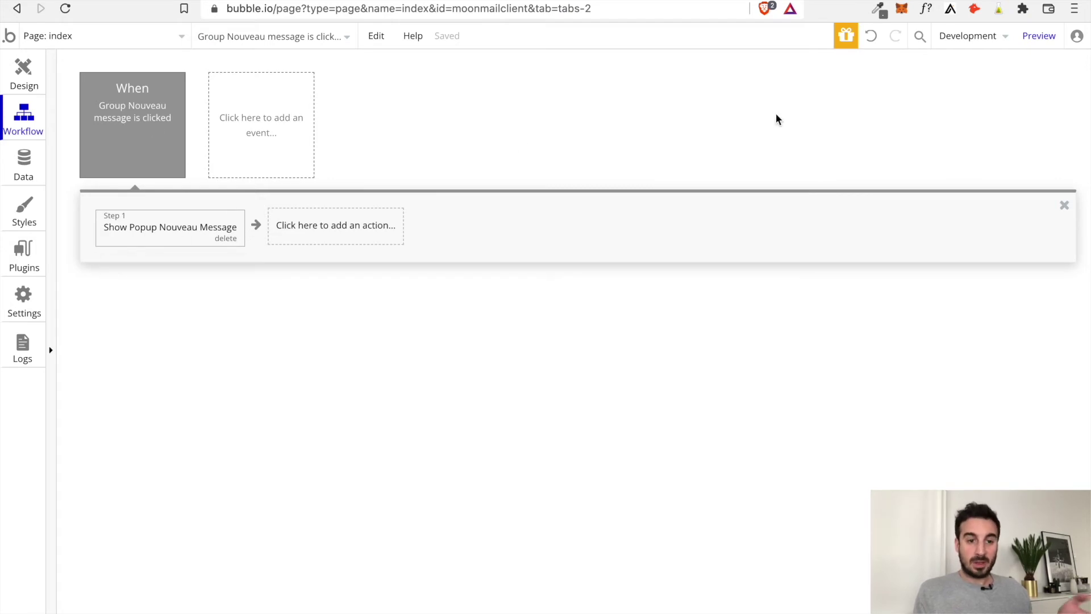
# Preview the index page, test that Nouveau message opens the popup, and return to the workflow editor
pyautogui.click(1039, 36)
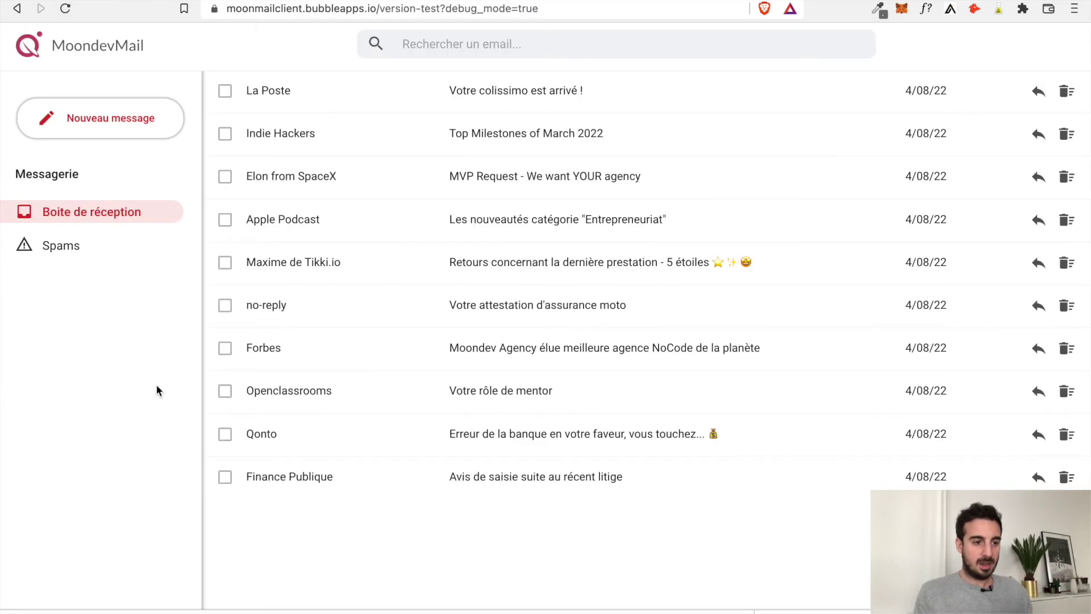
pyautogui.click(176, 126)
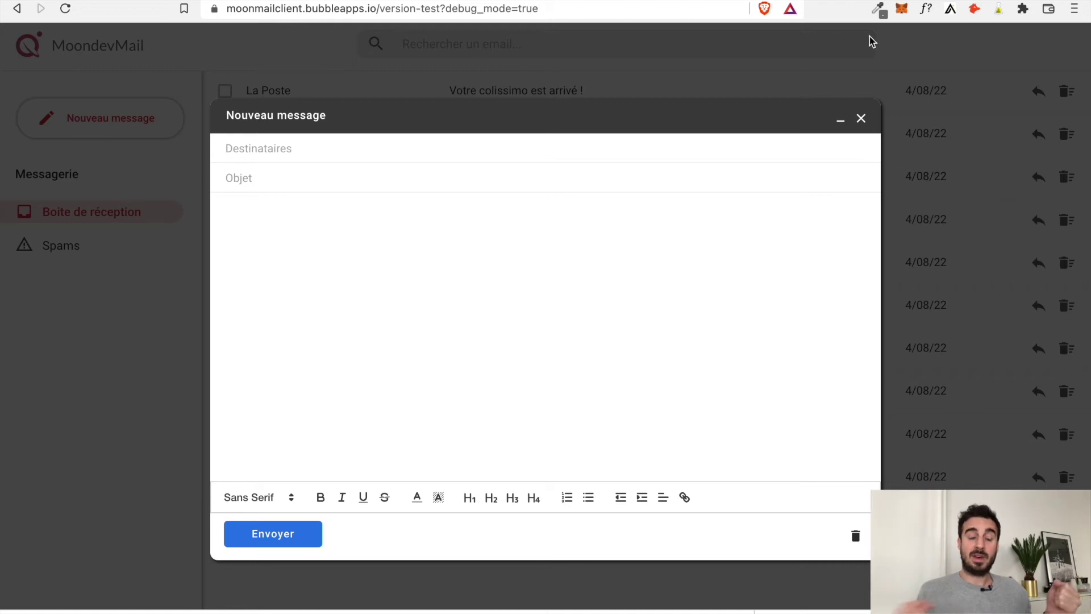
pyautogui.press('Escape')
pyautogui.click(884, 22)
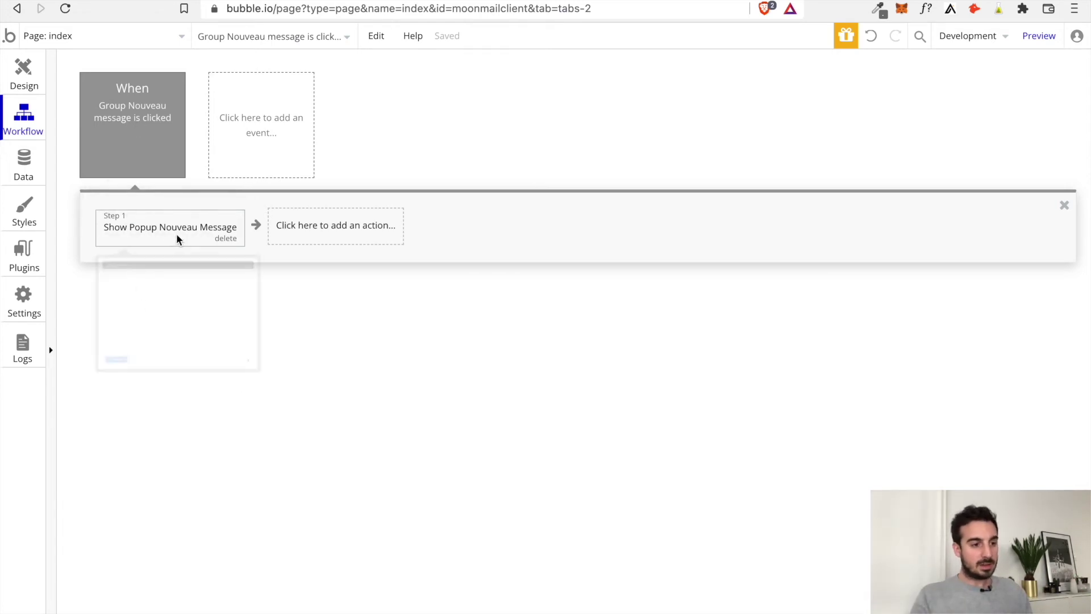
pyautogui.click(304, 226)
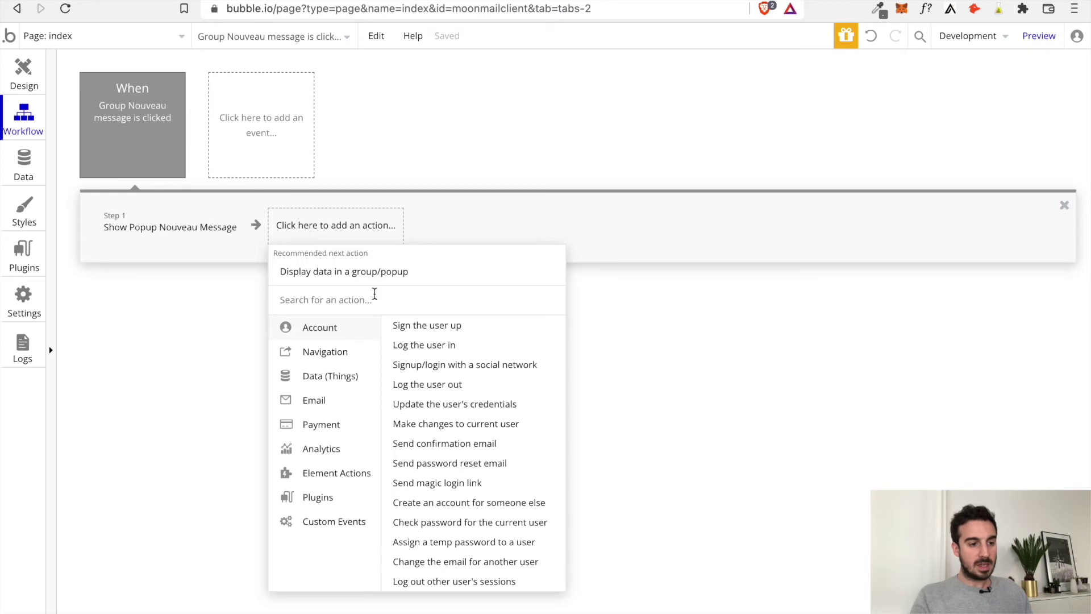
pyautogui.moveTo(349, 385)
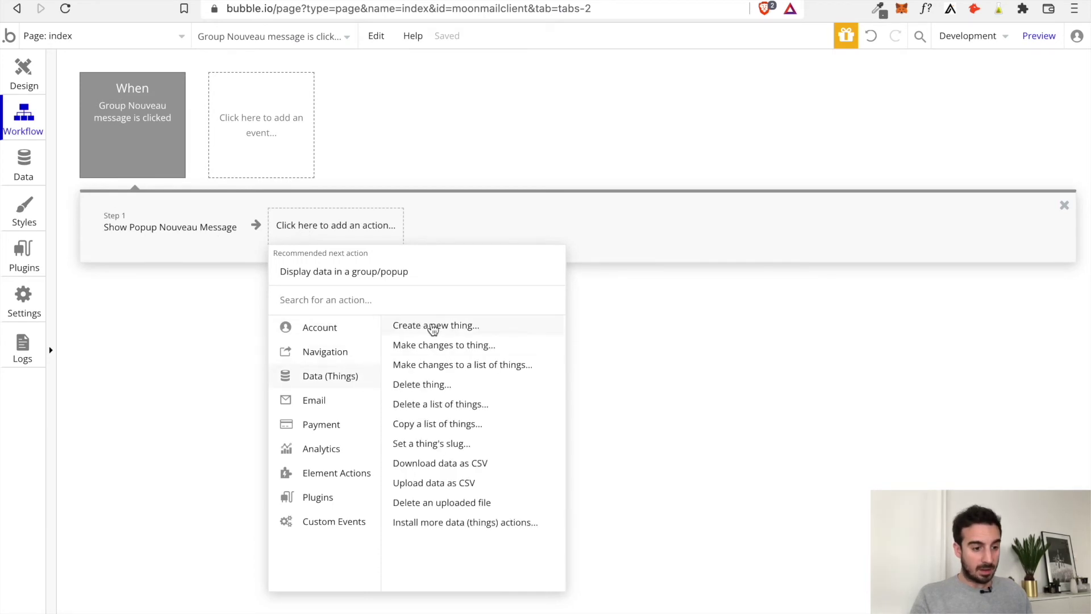
pyautogui.moveTo(435, 333)
pyautogui.click(690, 375)
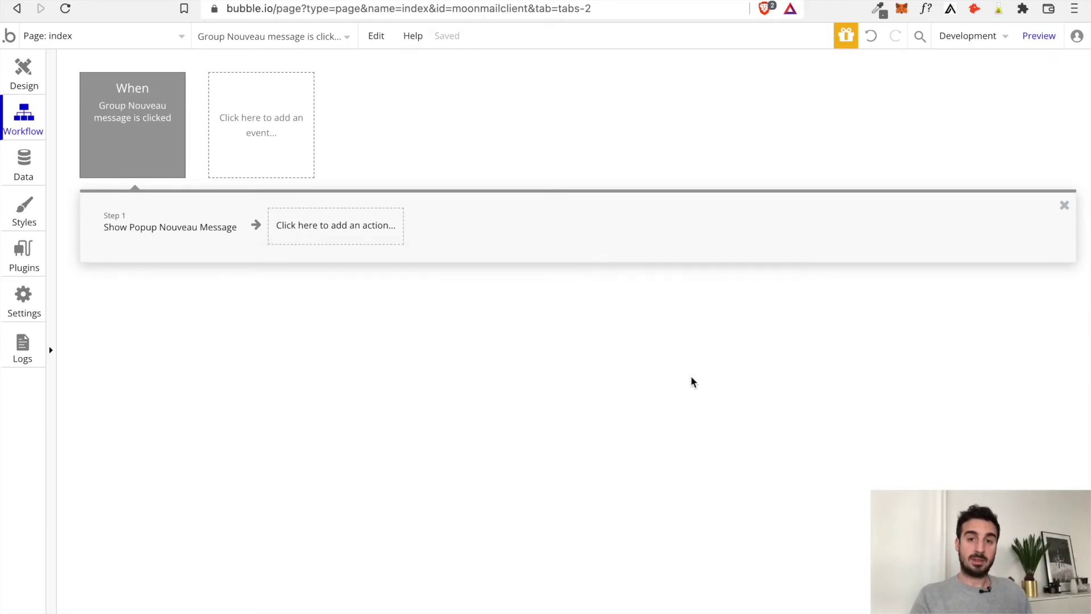
# Display Popup Nouveau Message in the page design and dismiss its property editor
pyautogui.click(23, 73)
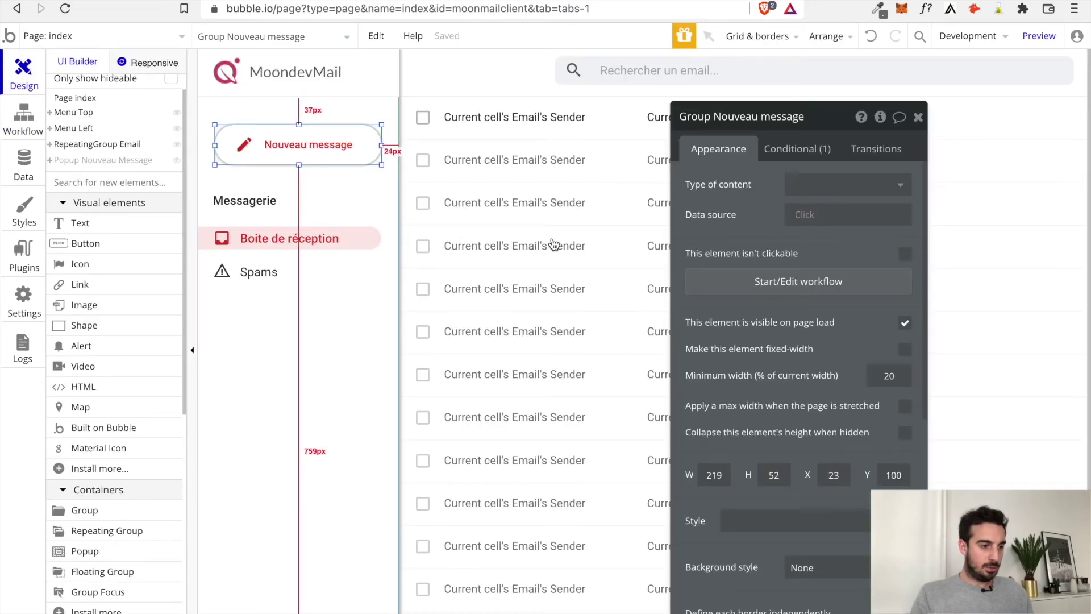
pyautogui.click(287, 37)
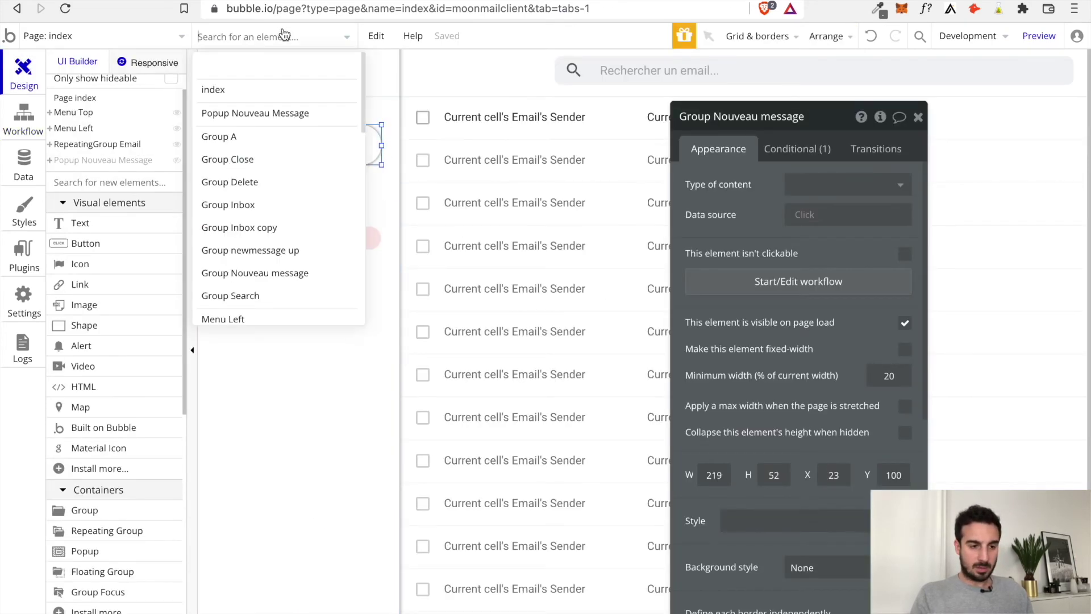
pyautogui.click(272, 114)
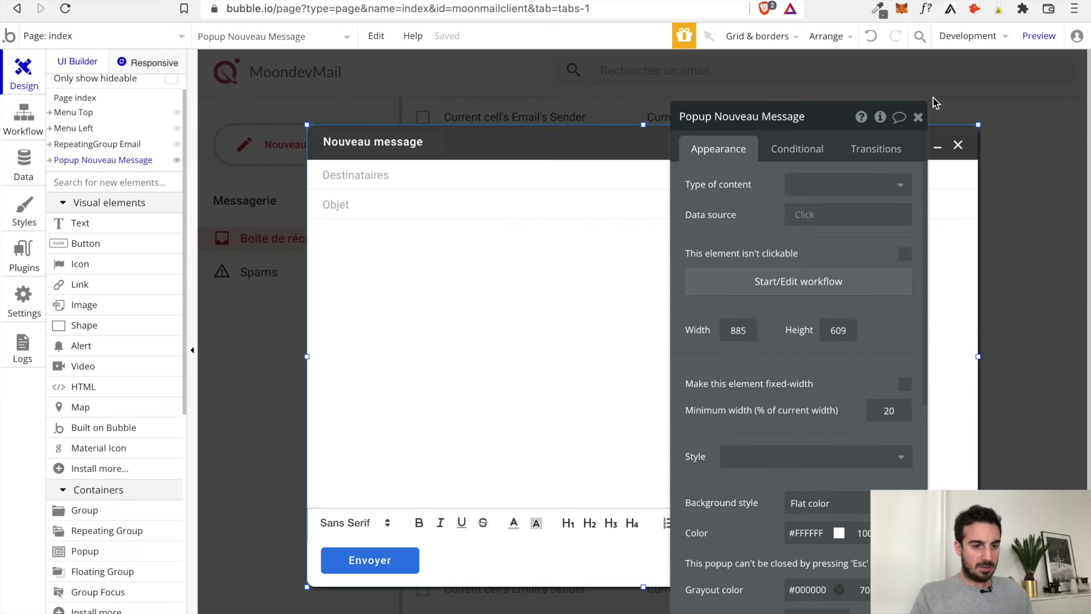
pyautogui.click(918, 117)
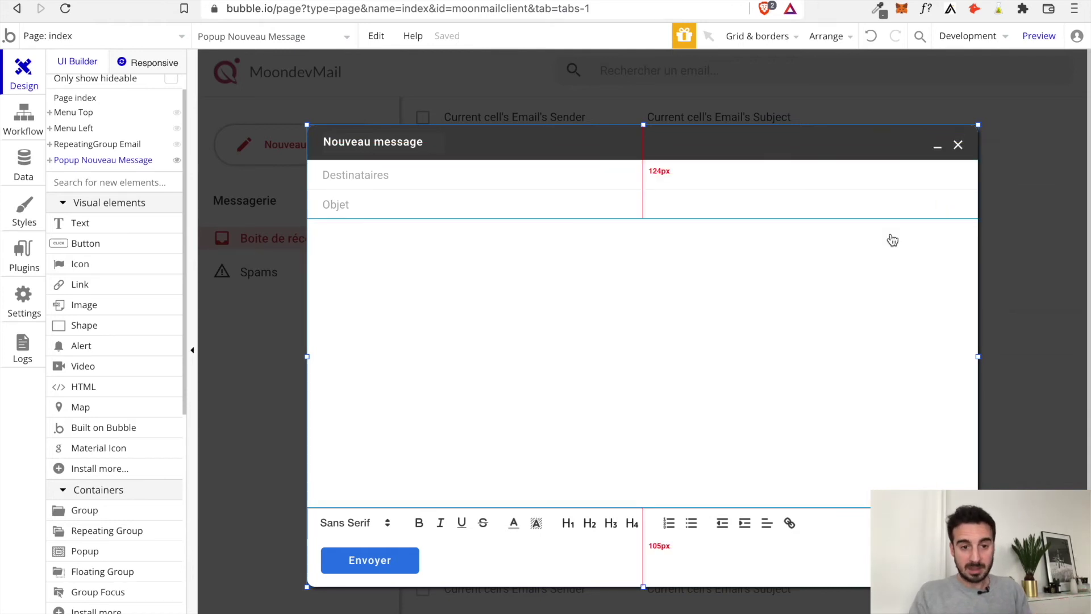
# Start a workflow that runs when Group Close, the group around the popup's close icon, is clicked
pyautogui.click(959, 147)
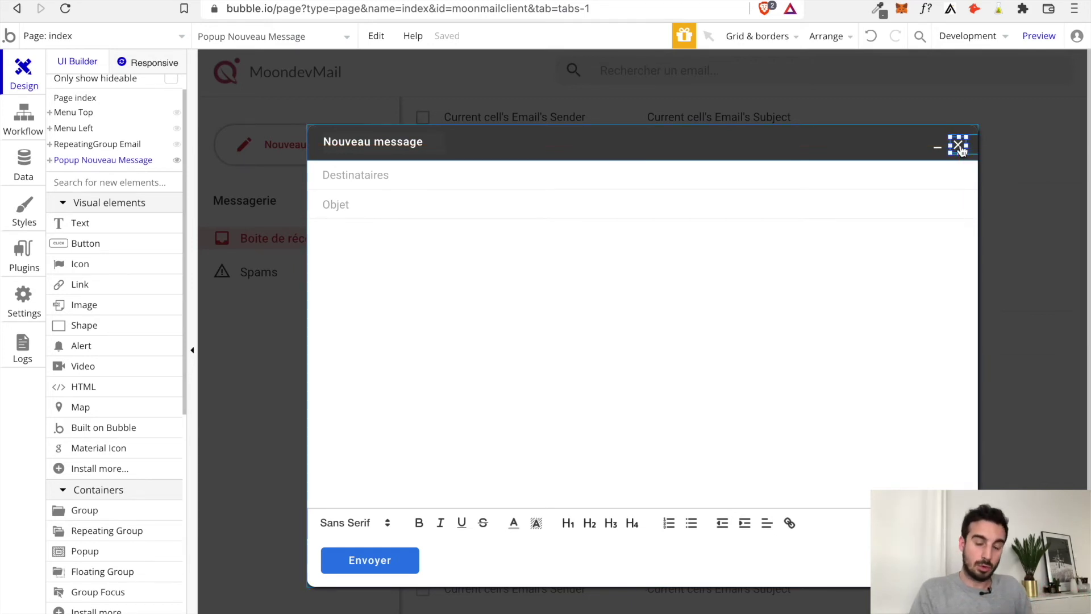
pyautogui.doubleClick(959, 147)
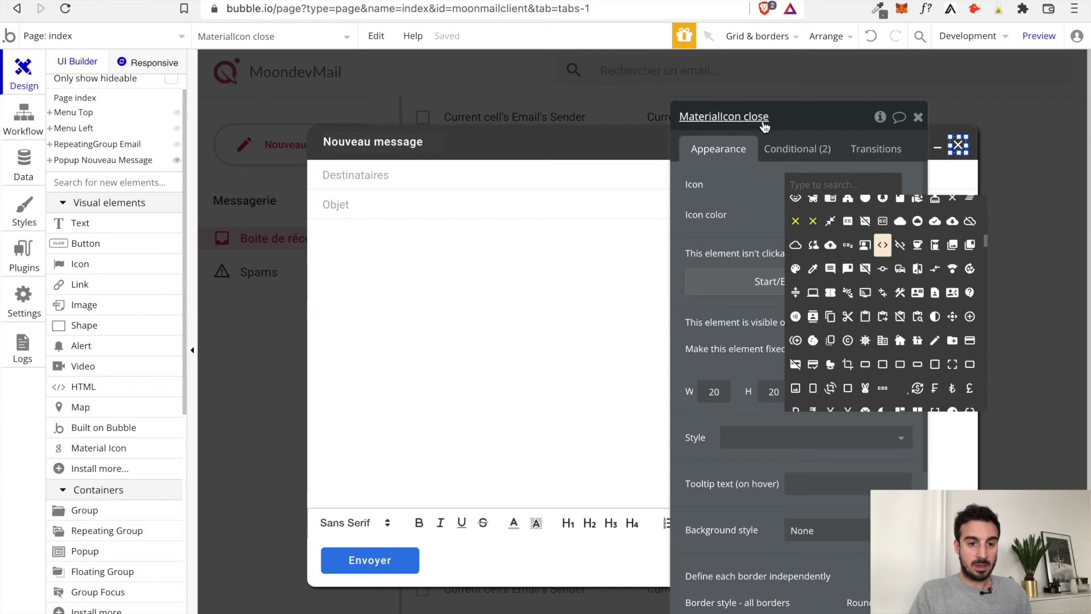
pyautogui.click(918, 118)
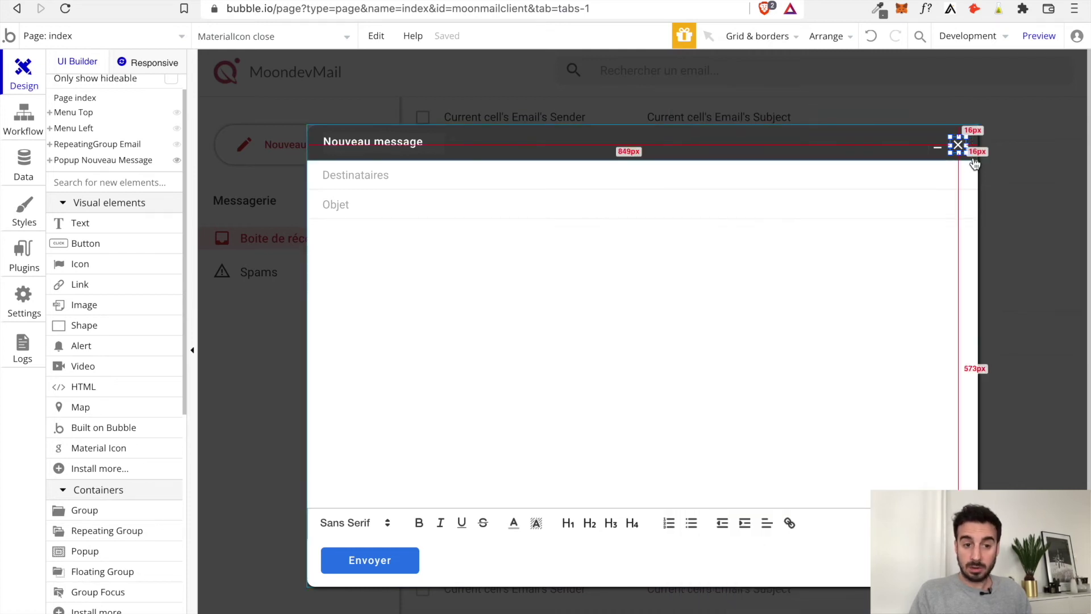
pyautogui.doubleClick(975, 148)
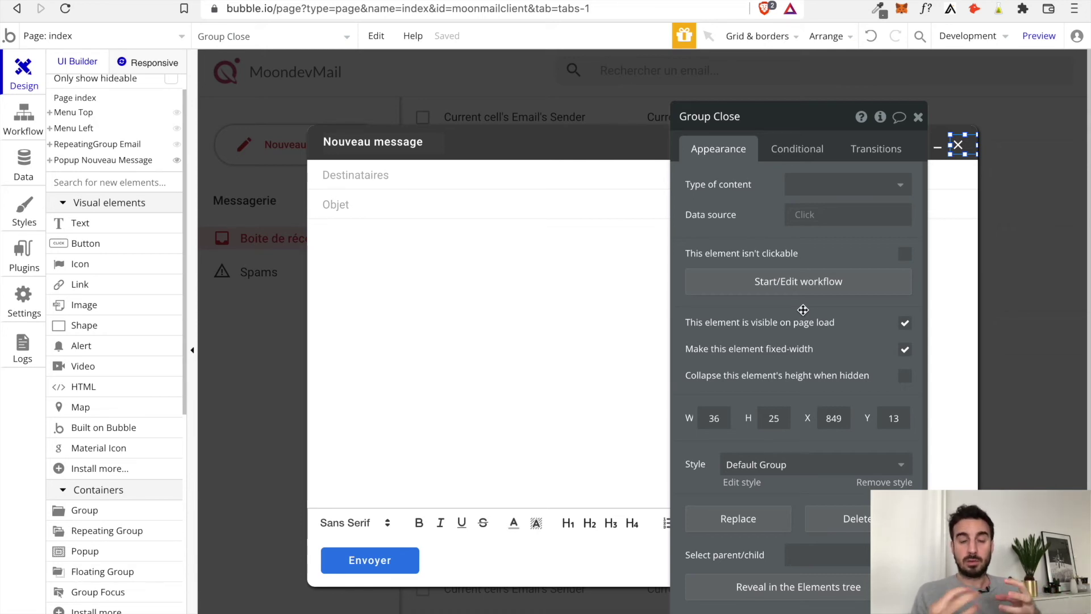
pyautogui.click(799, 287)
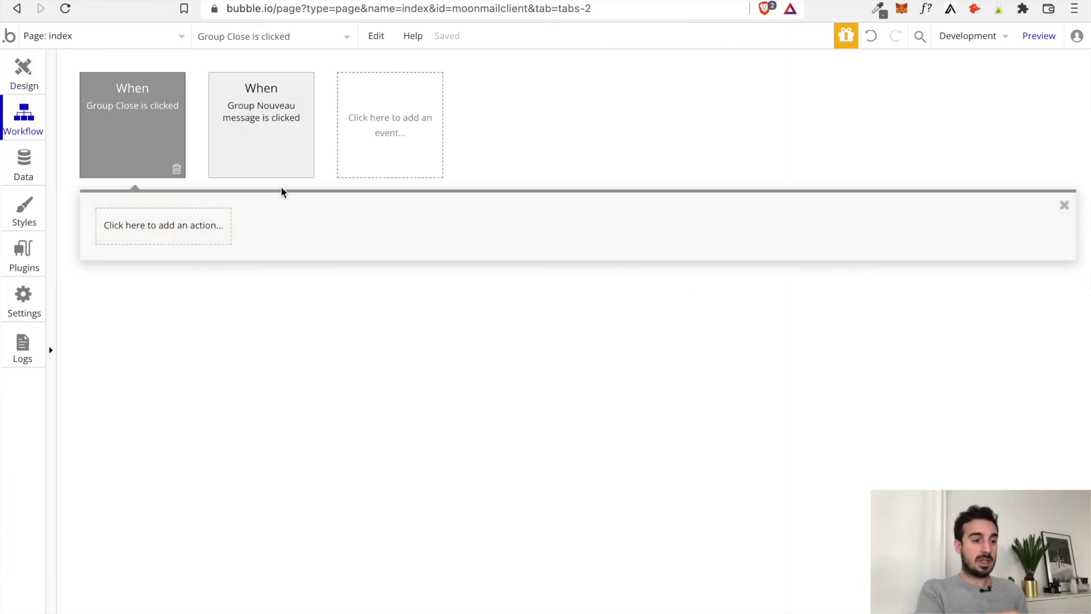
# Add a Hide element action to the Group Close workflow with Popup Nouveau Message as its element
pyautogui.click(193, 235)
pyautogui.moveTo(171, 433)
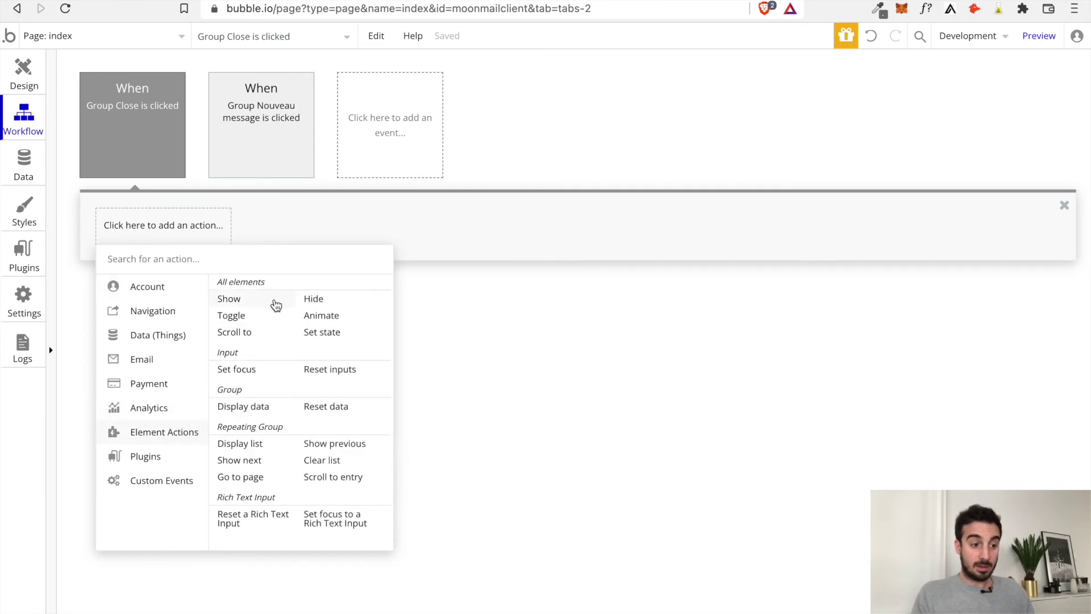
pyautogui.click(314, 300)
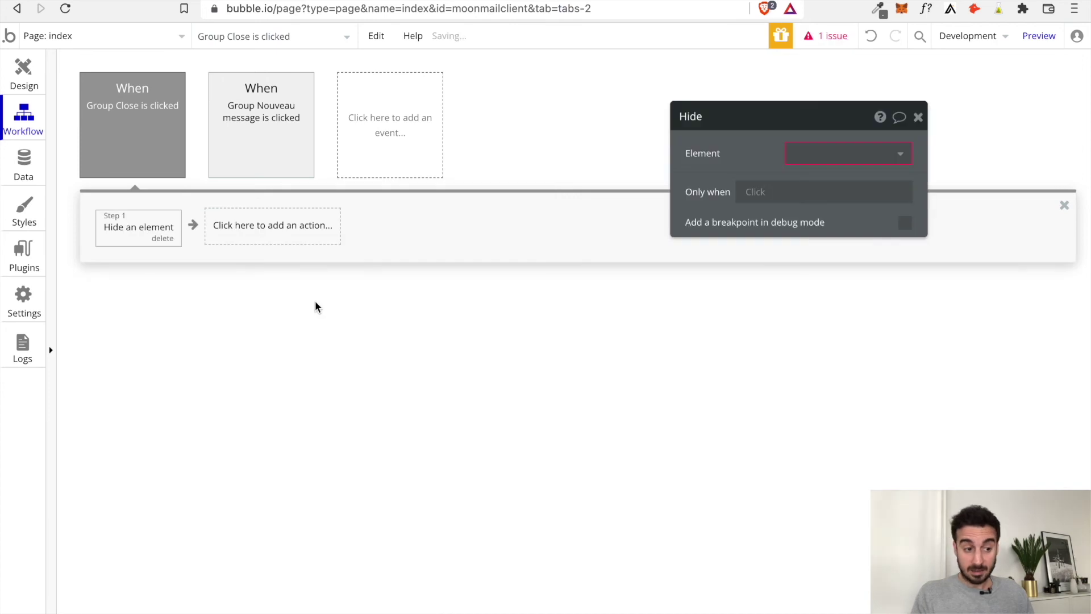
pyautogui.click(801, 159)
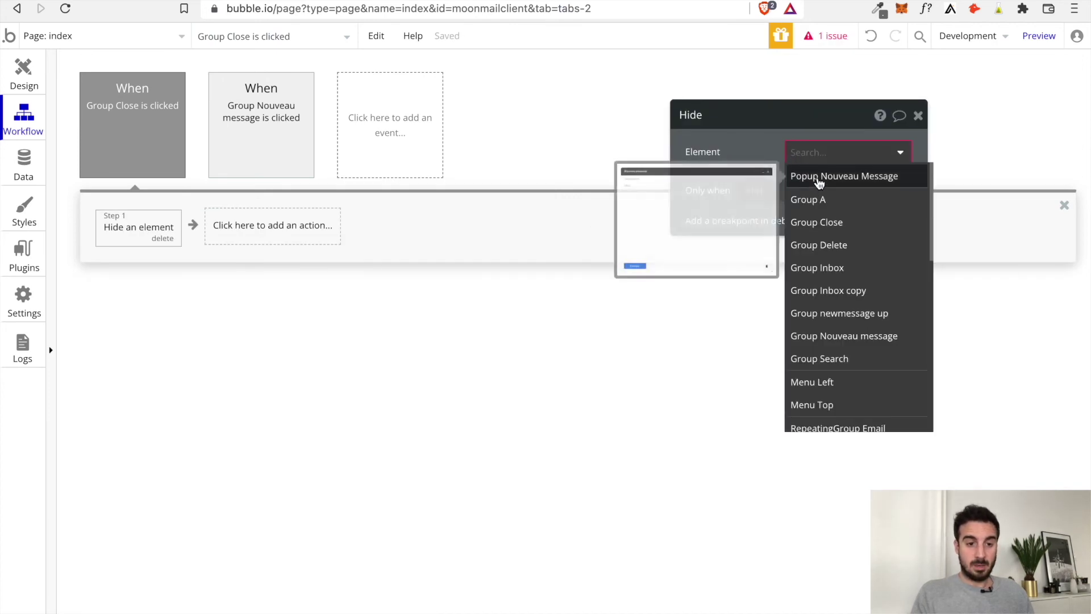
pyautogui.click(812, 178)
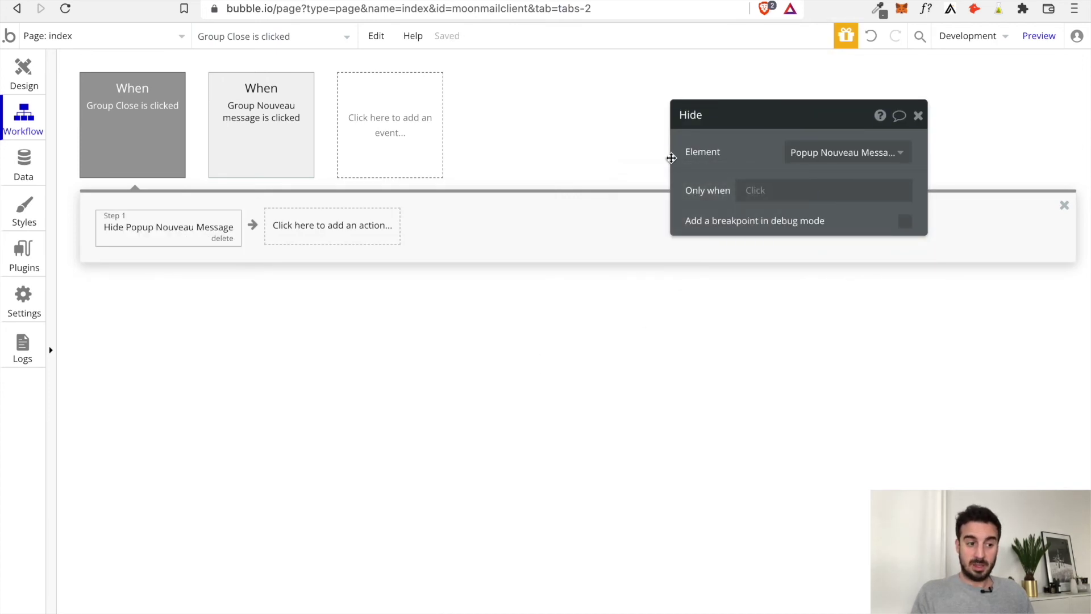
# Preview the index page, test opening and closing the new message popup twice, and return to the workflow editor
pyautogui.click(1039, 36)
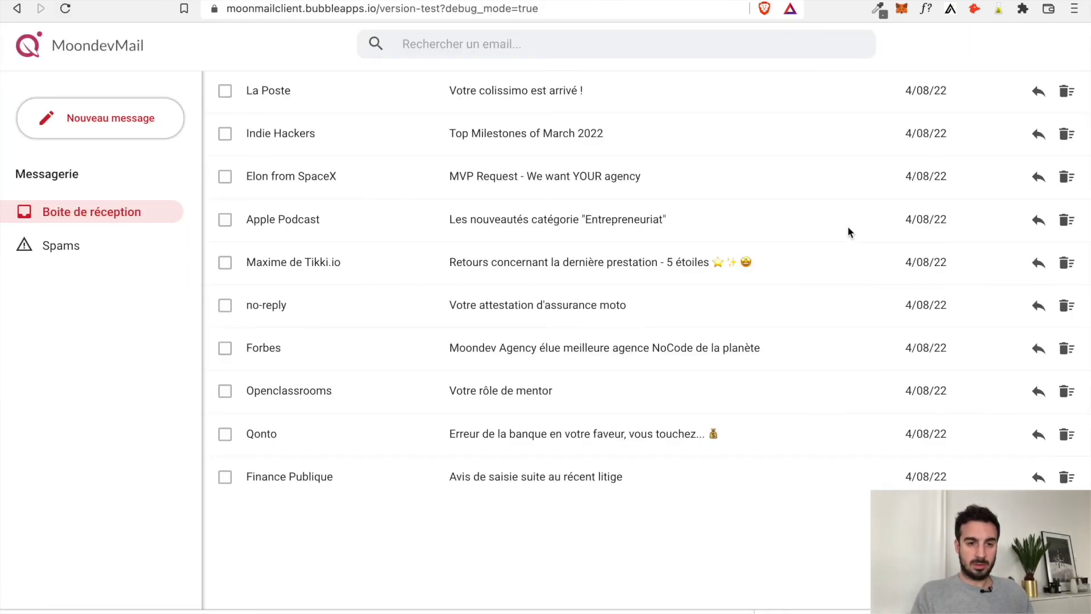
pyautogui.click(175, 124)
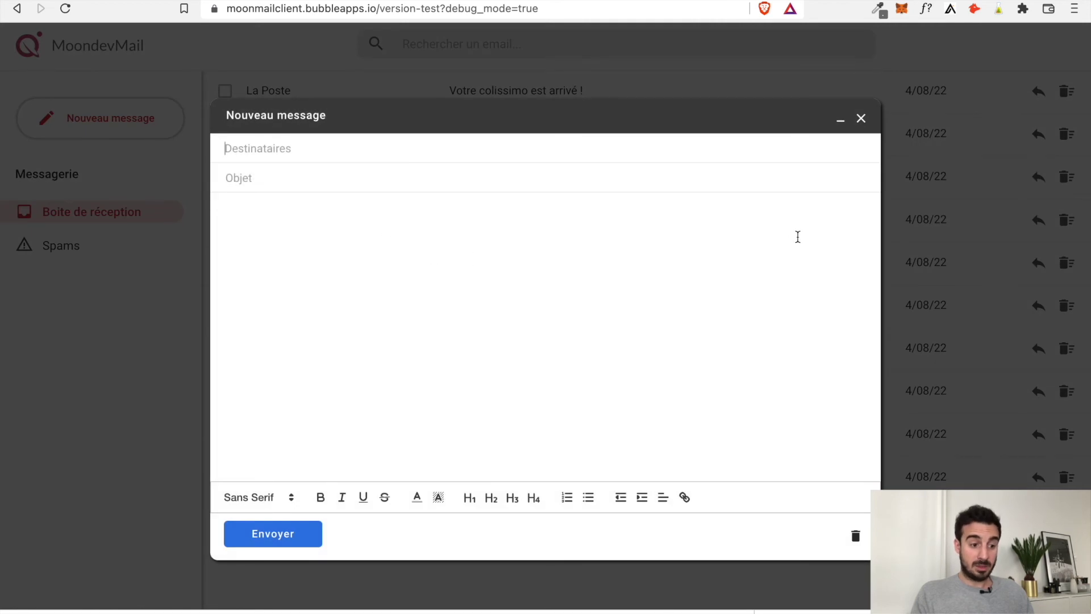
pyautogui.click(861, 119)
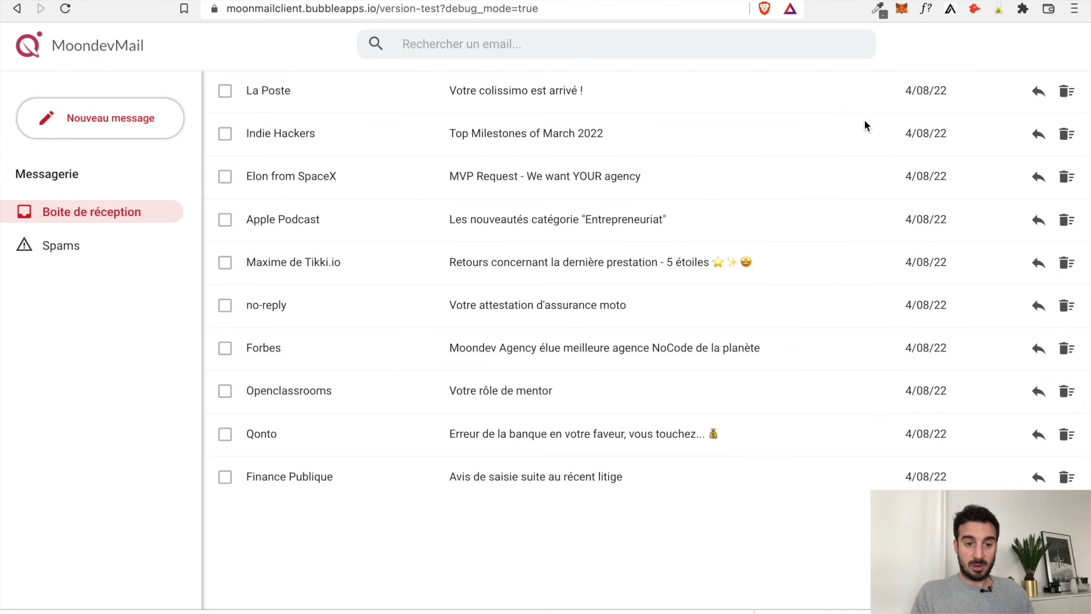
pyautogui.click(180, 119)
pyautogui.click(862, 120)
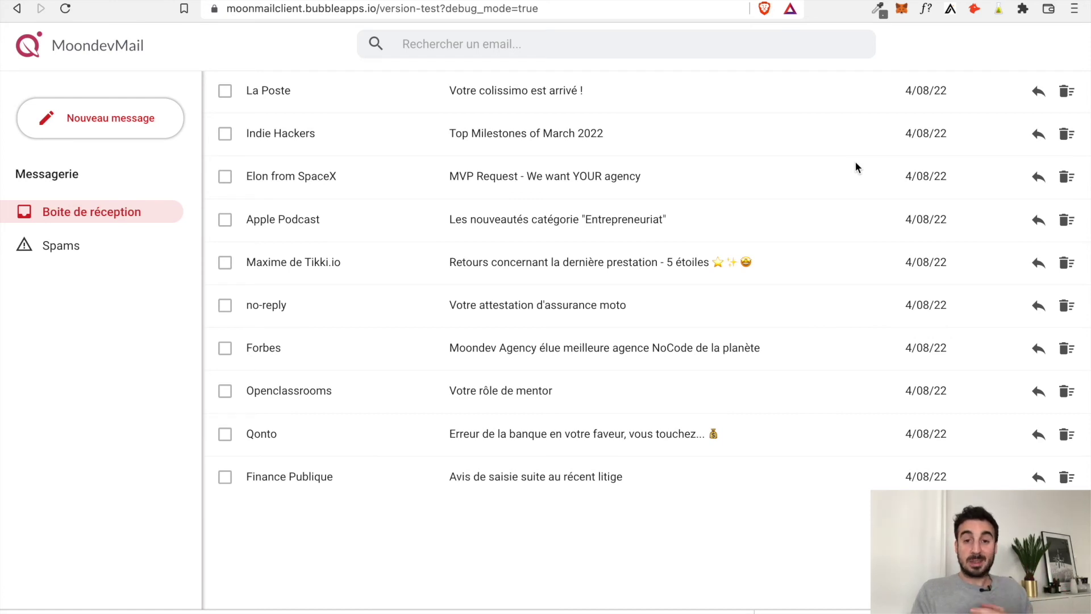
pyautogui.hotkey('ctrl', 'Tab')
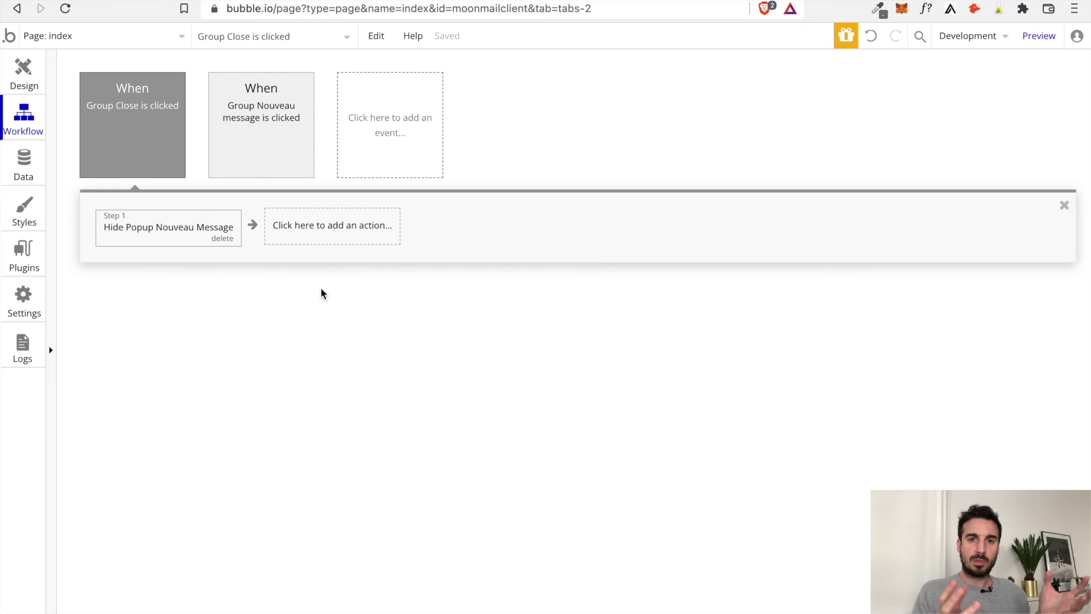
# Open the Group Close click event's properties and look through the data sources offered for its Only when condition
pyautogui.click(123, 137)
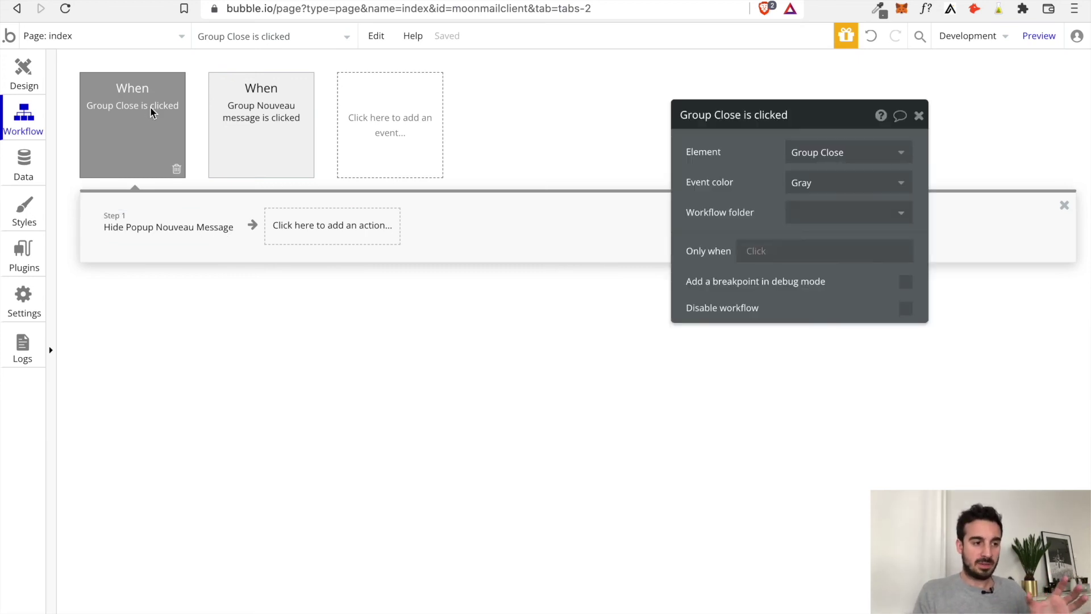
pyautogui.click(140, 115)
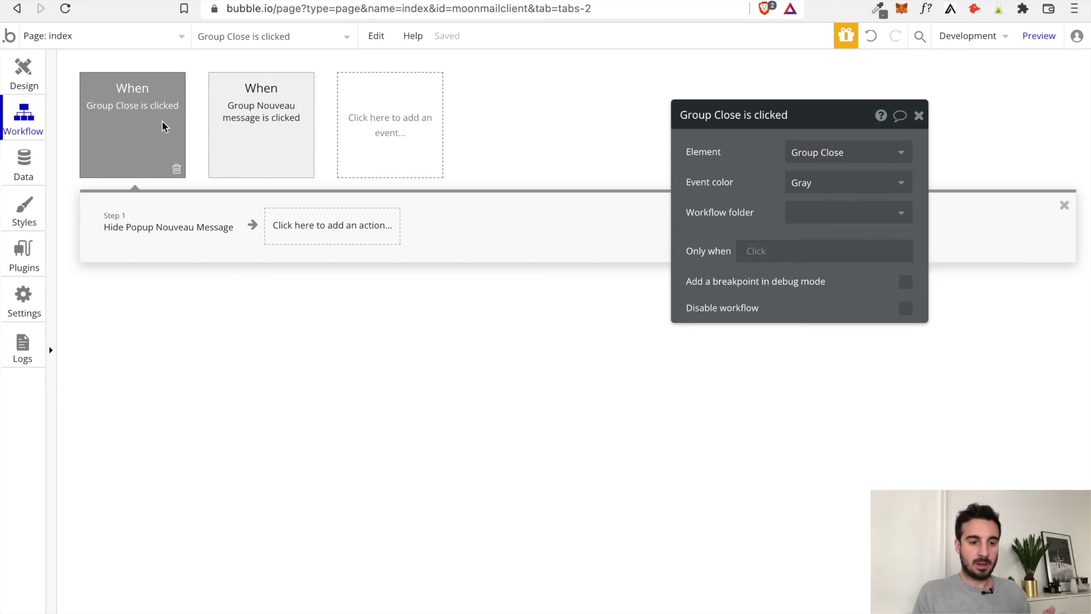
pyautogui.click(757, 251)
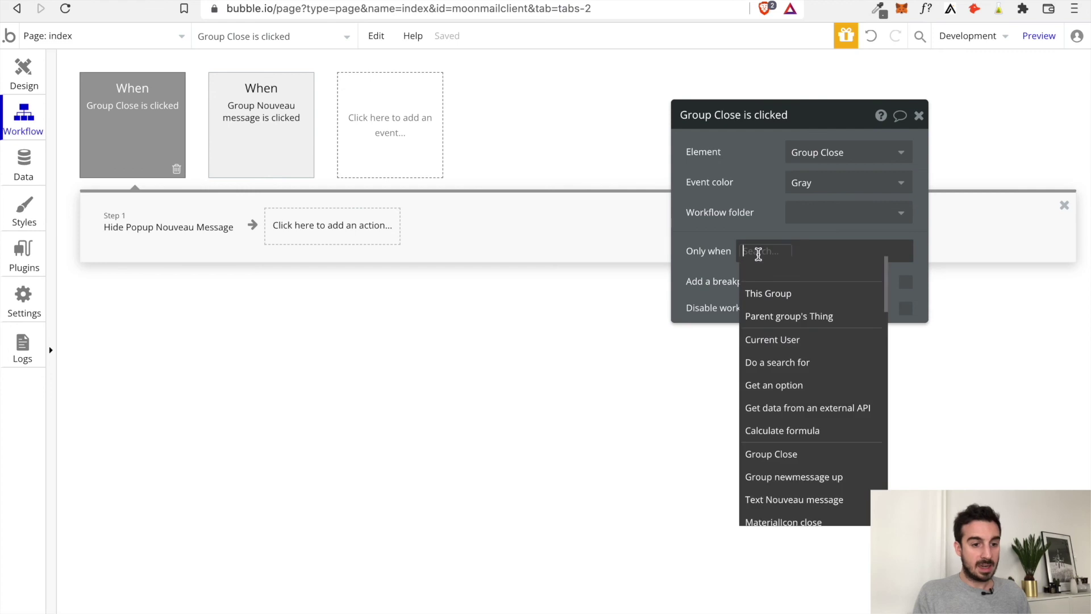
pyautogui.scroll(-4, 772, 402)
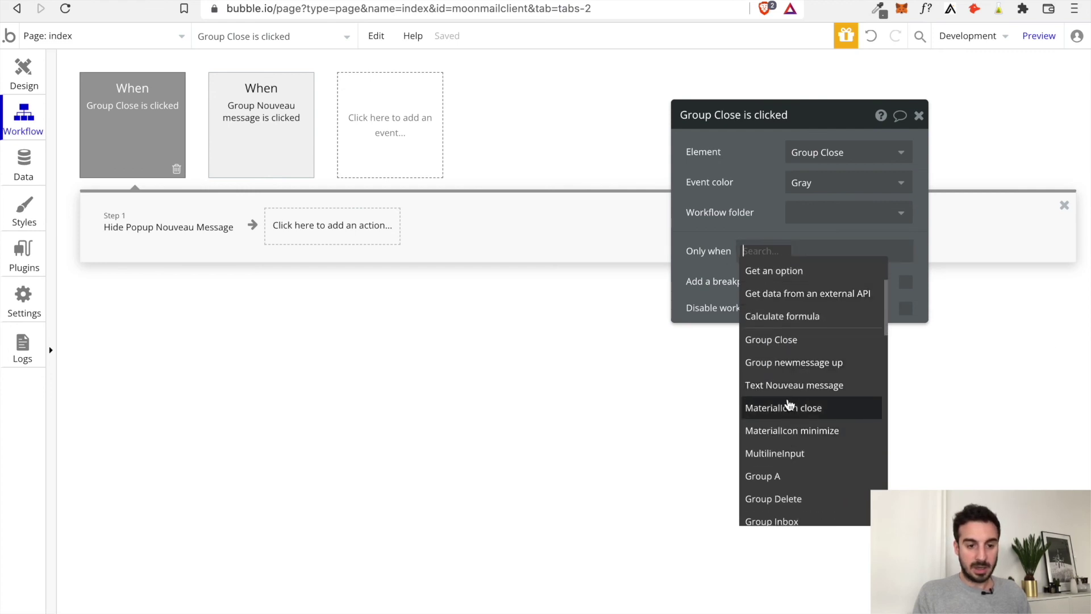
pyautogui.moveTo(788, 386)
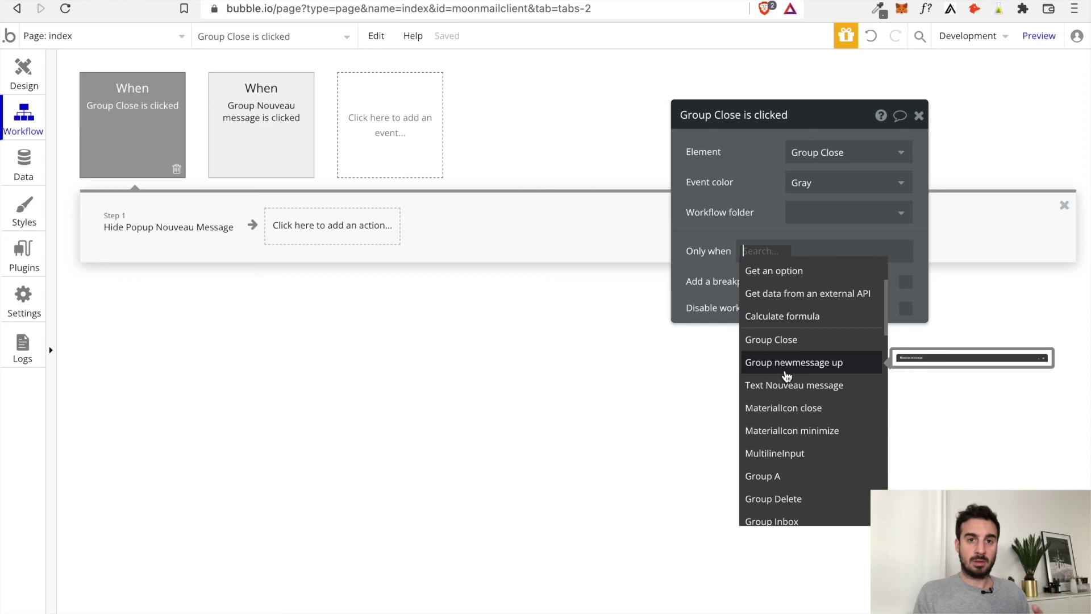
pyautogui.moveTo(159, 234)
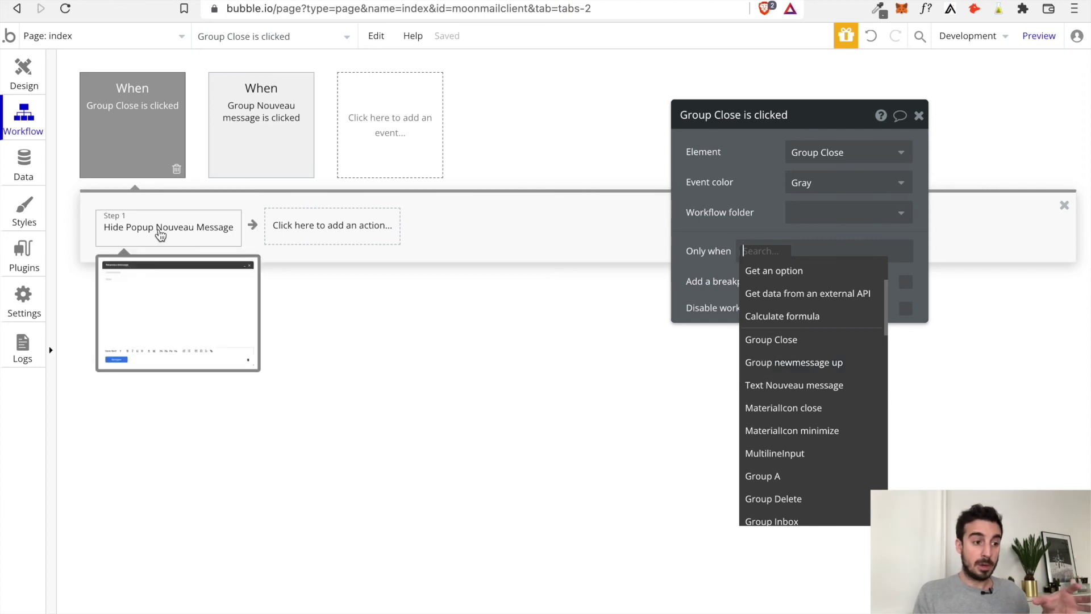
# Rename the popup's message body field in the page design as MultilineInput message
pyautogui.click(24, 81)
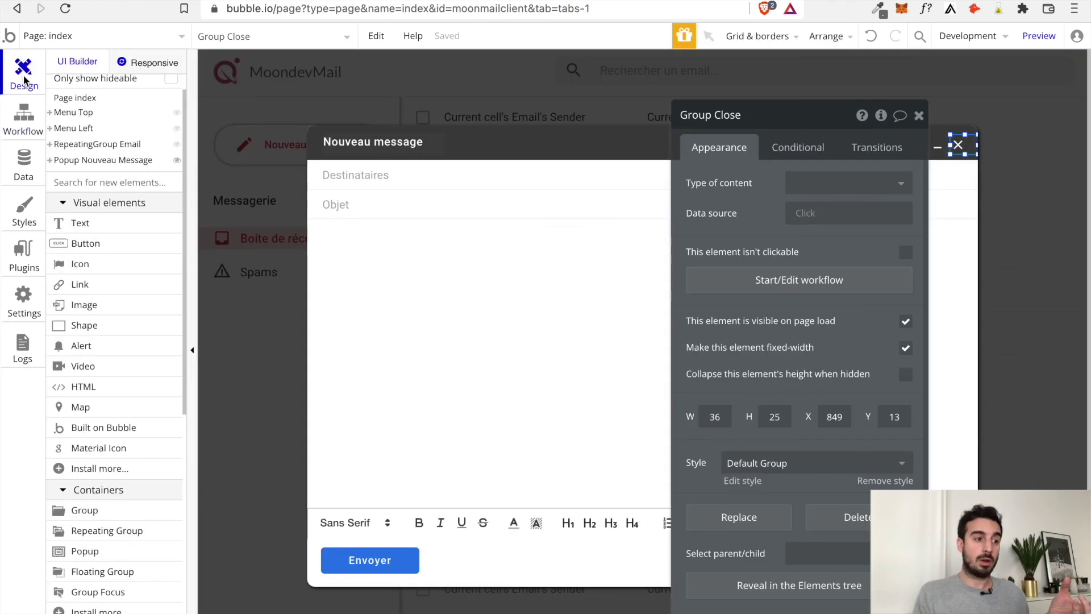
pyautogui.click(918, 116)
pyautogui.doubleClick(443, 372)
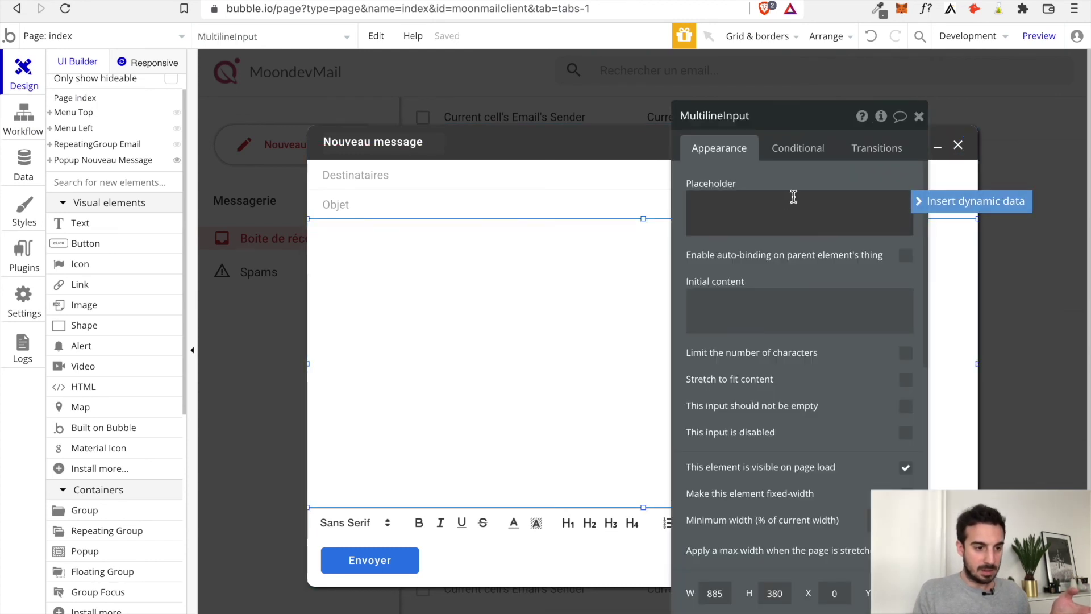
pyautogui.click(797, 115)
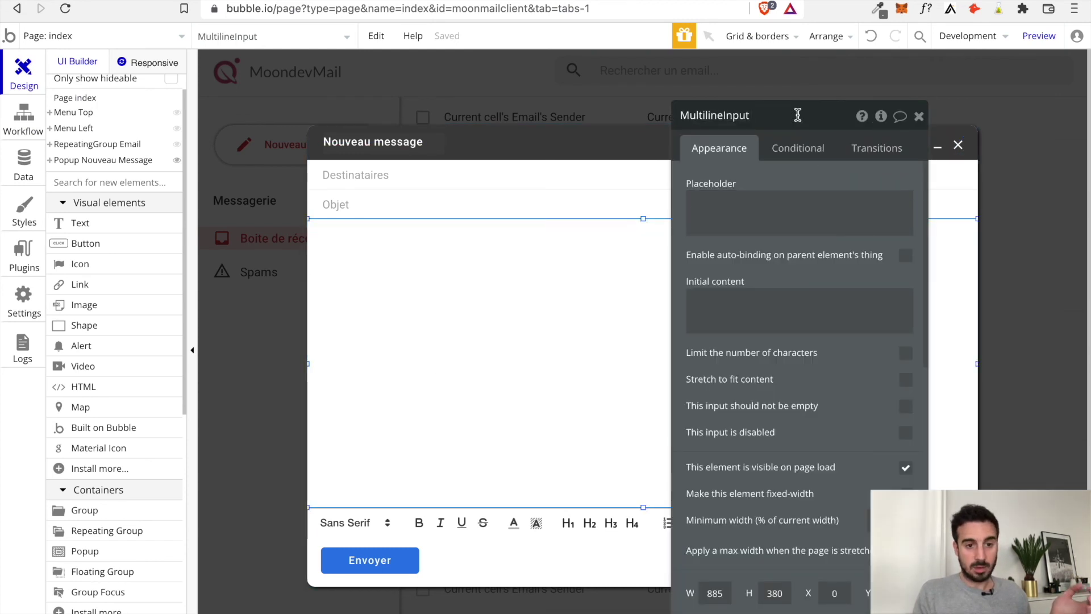
pyautogui.write('message')
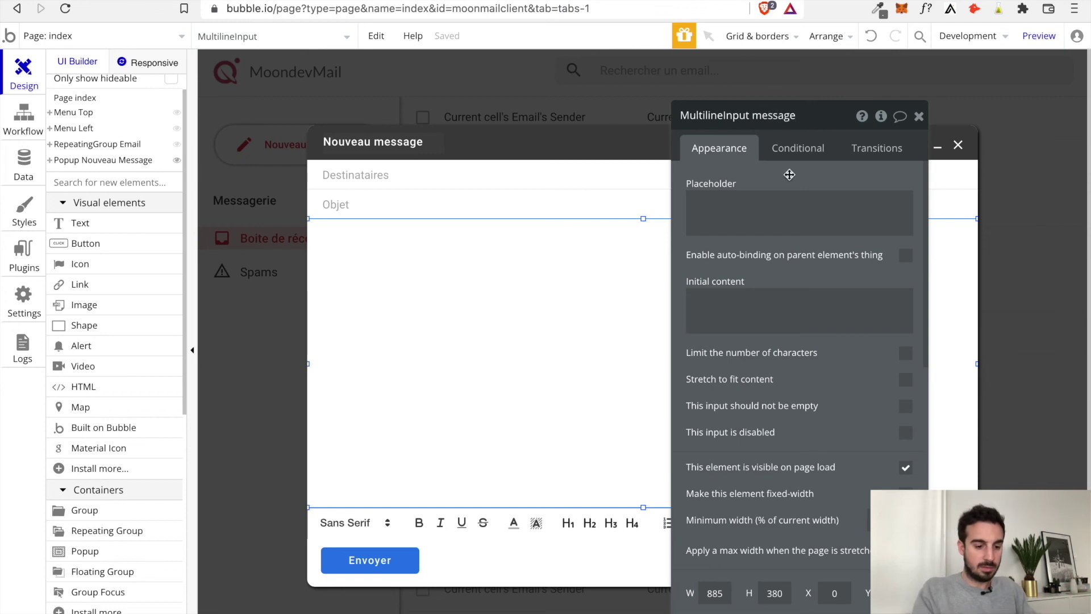
pyautogui.click(918, 116)
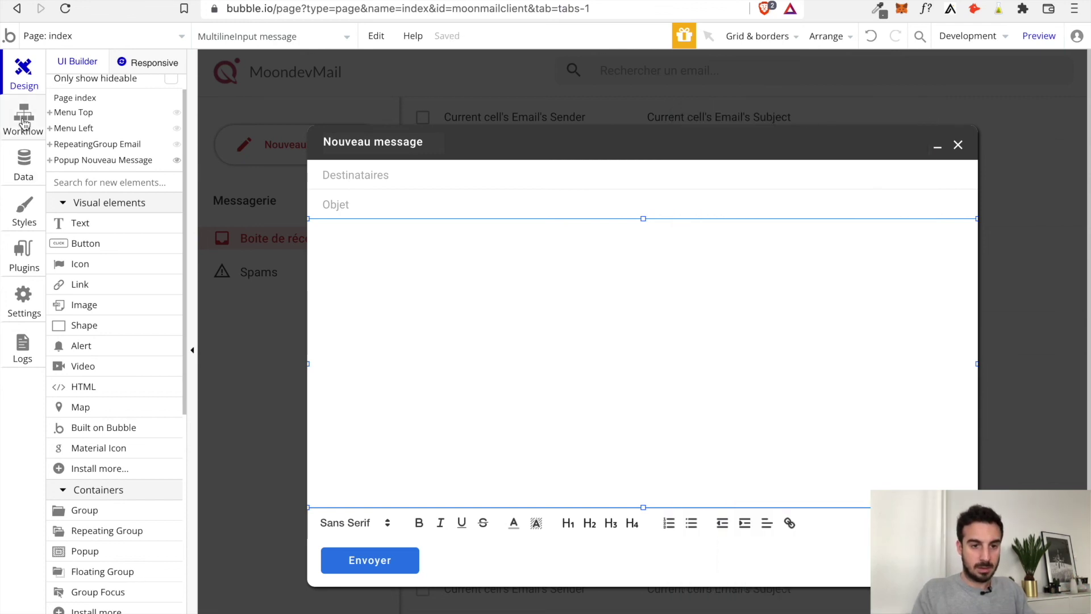
# Set the Group Close click event's Only when condition to MultilineInput message's value is not empty
pyautogui.click(23, 124)
pyautogui.click(760, 256)
pyautogui.scroll(-3, 795, 370)
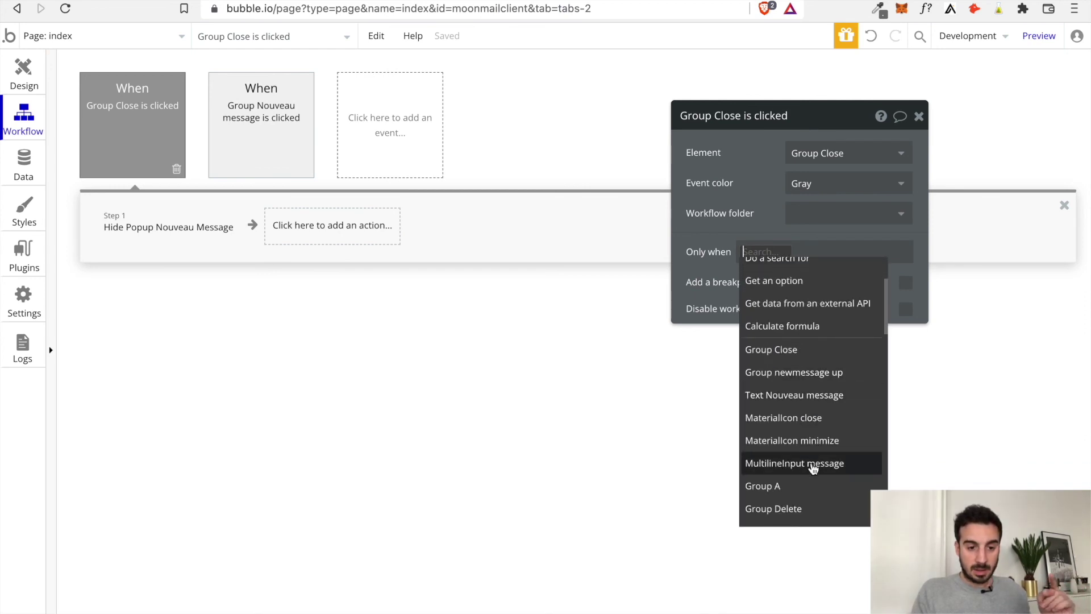
pyautogui.click(812, 466)
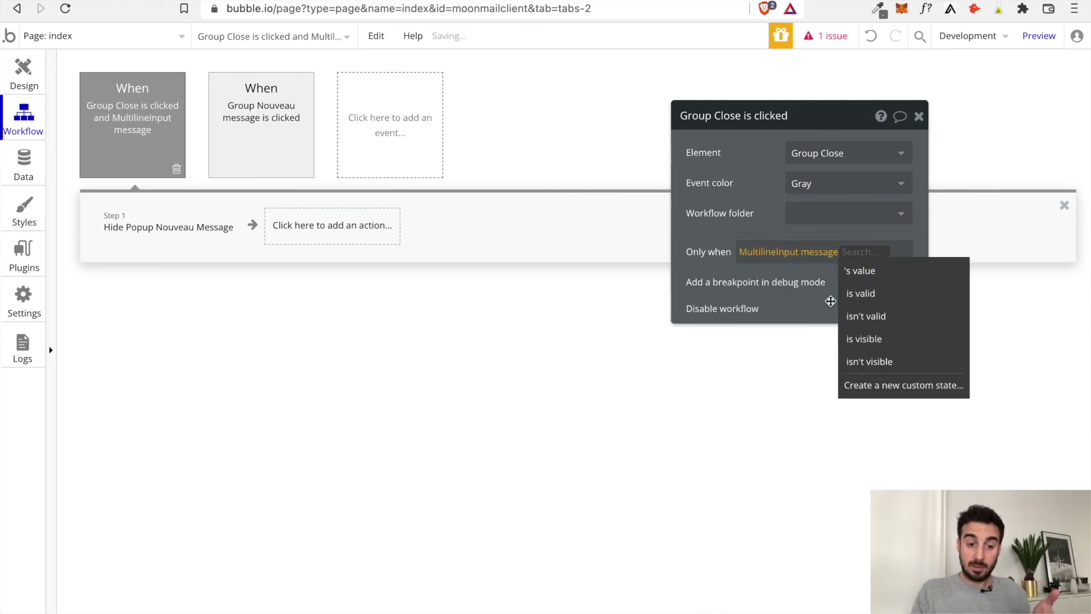
pyautogui.click(885, 275)
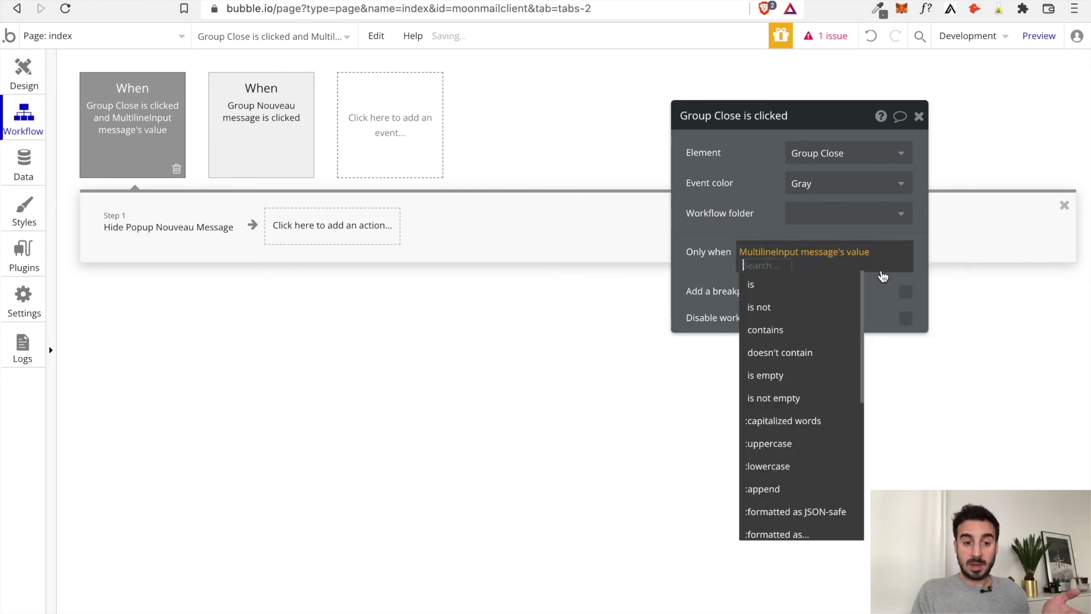
pyautogui.click(806, 306)
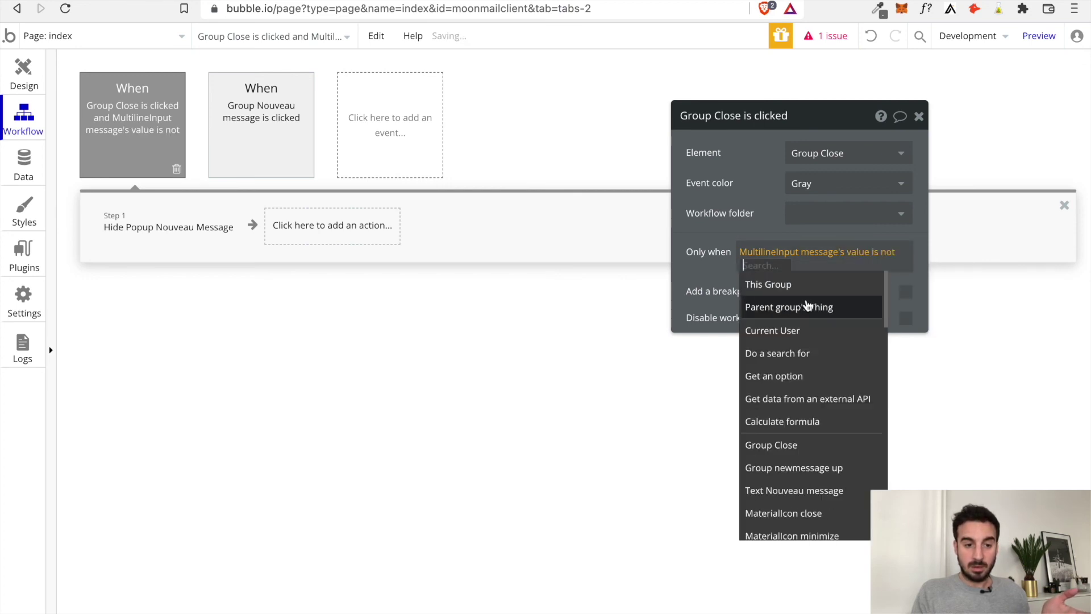
pyautogui.click(884, 258)
pyautogui.click(791, 421)
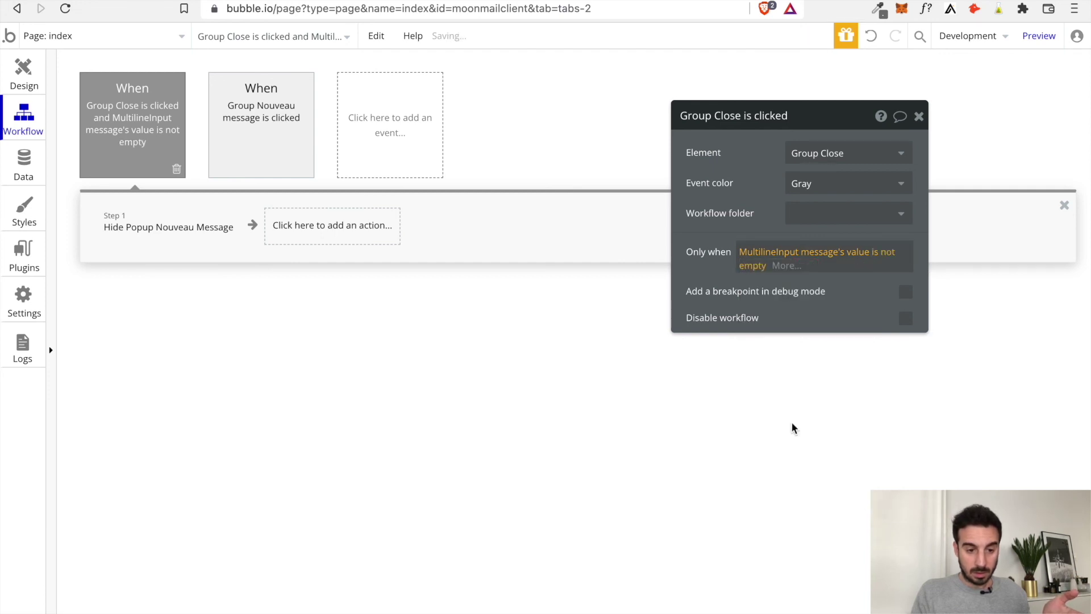
pyautogui.click(724, 284)
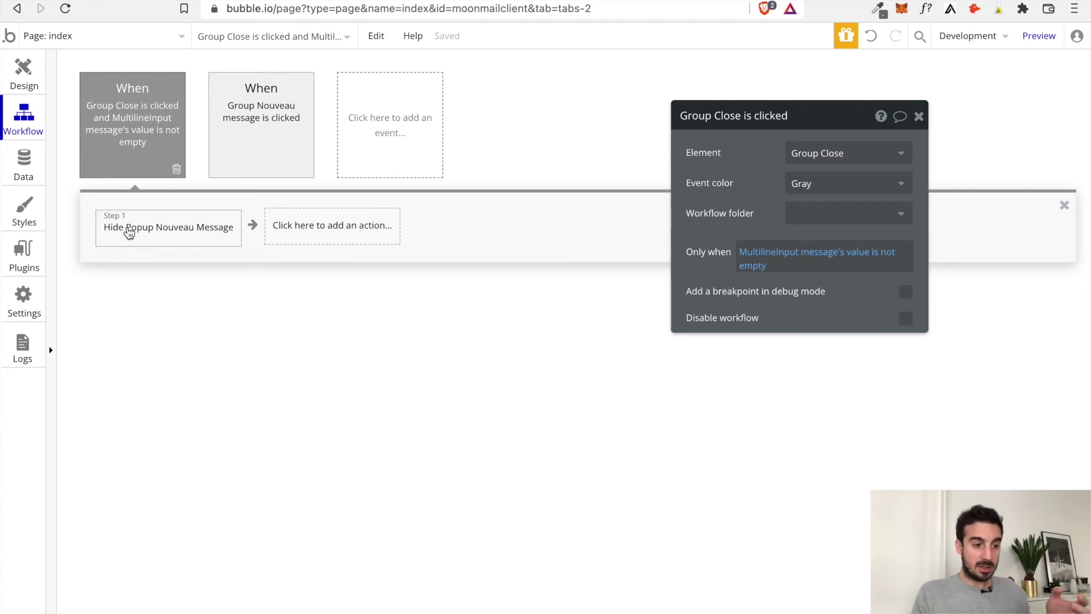
pyautogui.moveTo(116, 226)
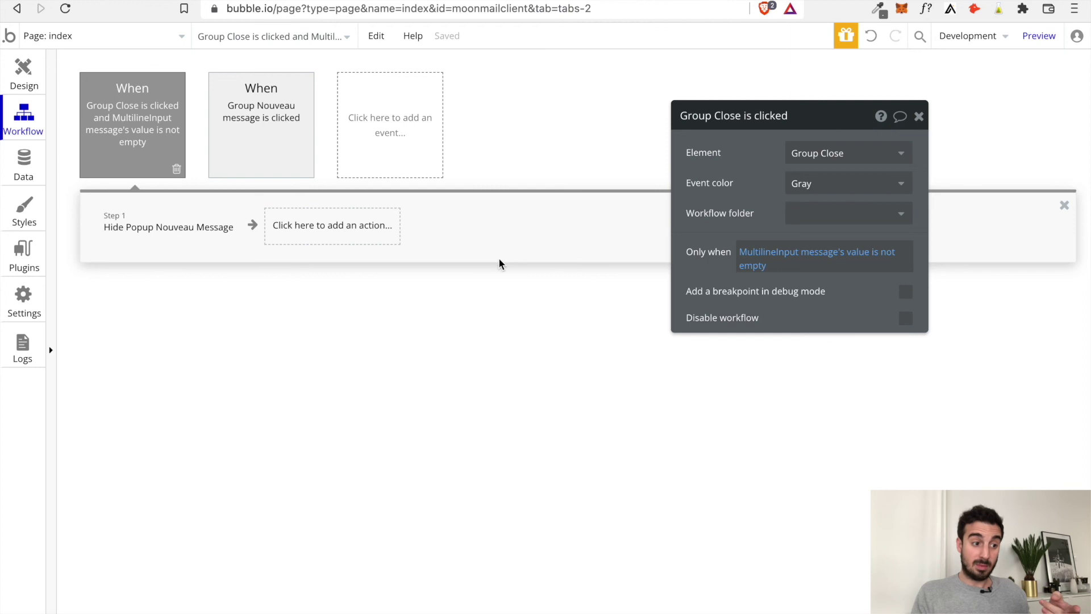